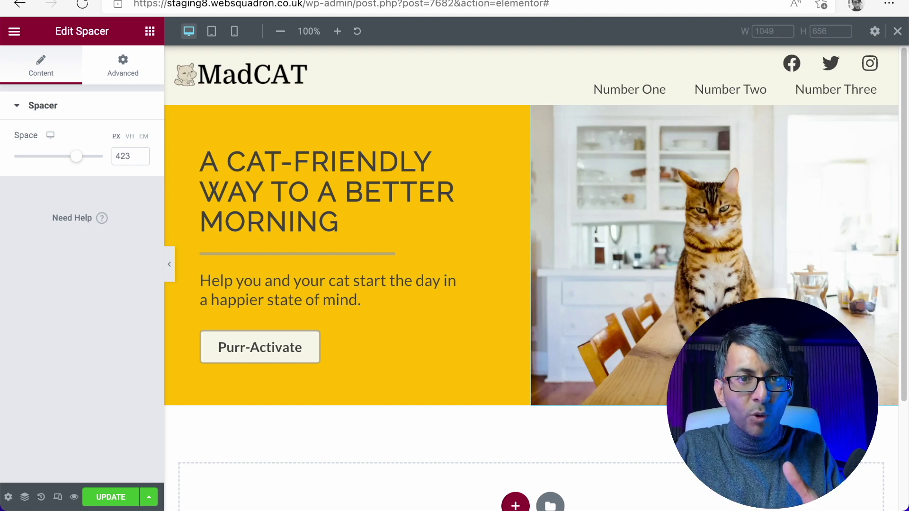
Step: Scroll below the MadCAT hero and start a new section in the empty drop area
scroll(626, 310, "down", 3)
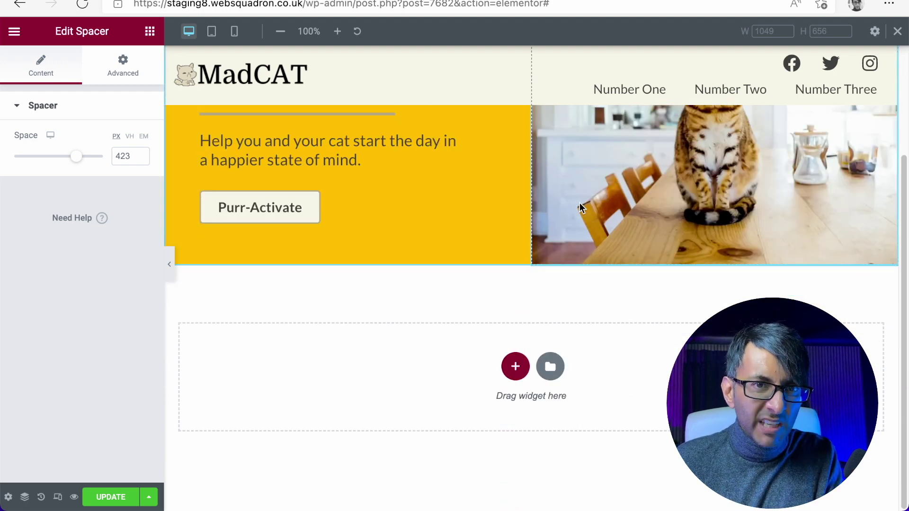
left_click(515, 366)
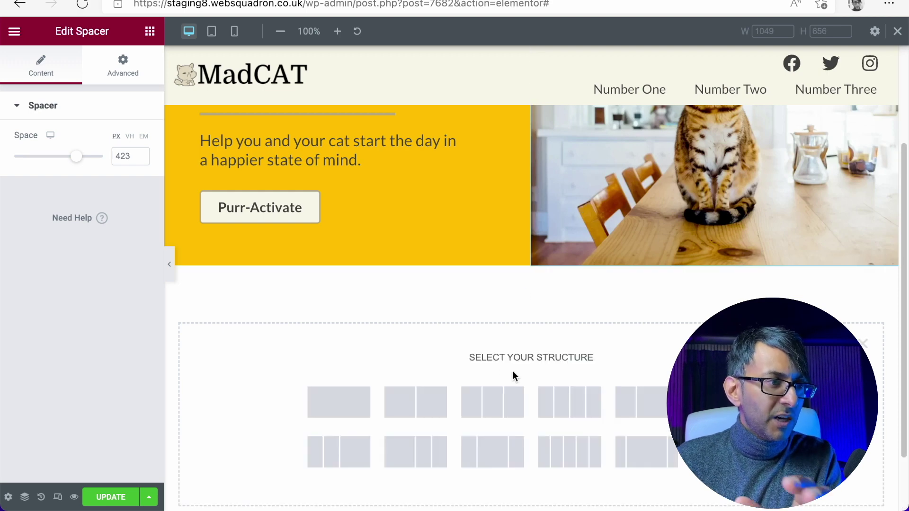
Step: Create a three-column section set to Full Width, No Gap, Min Height 0 and Bottom column position
left_click(492, 416)
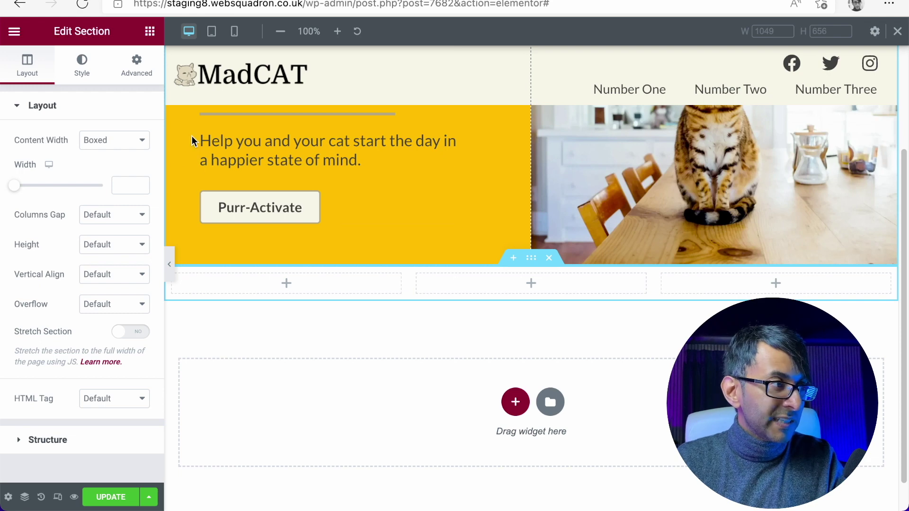
left_click(105, 140)
left_click(111, 156)
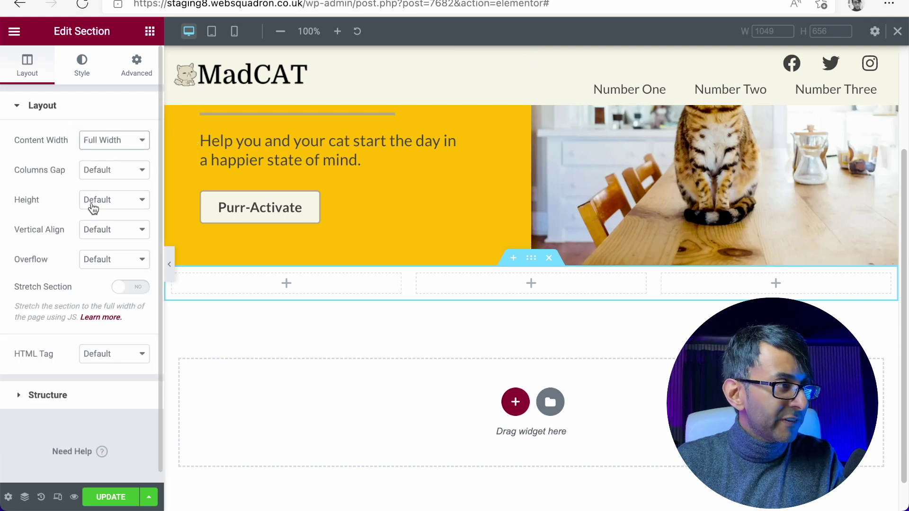
left_click(118, 173)
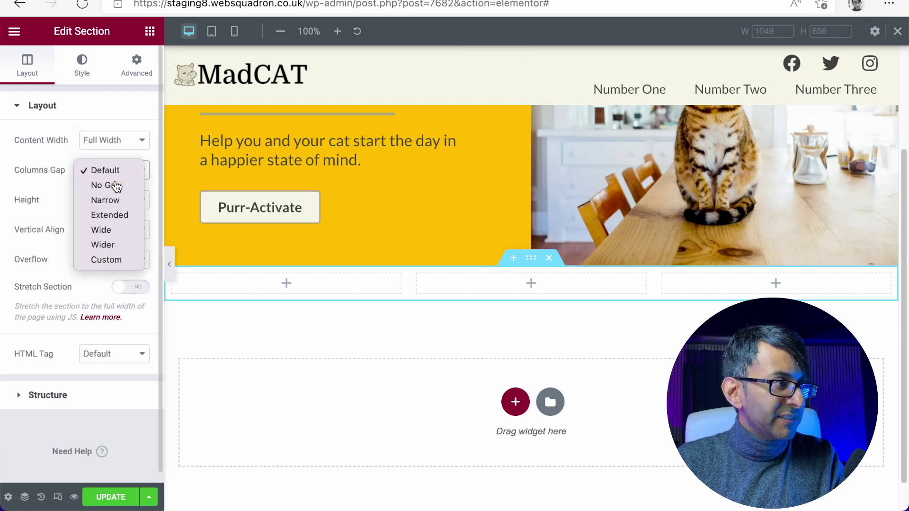
left_click(114, 185)
left_click(108, 201)
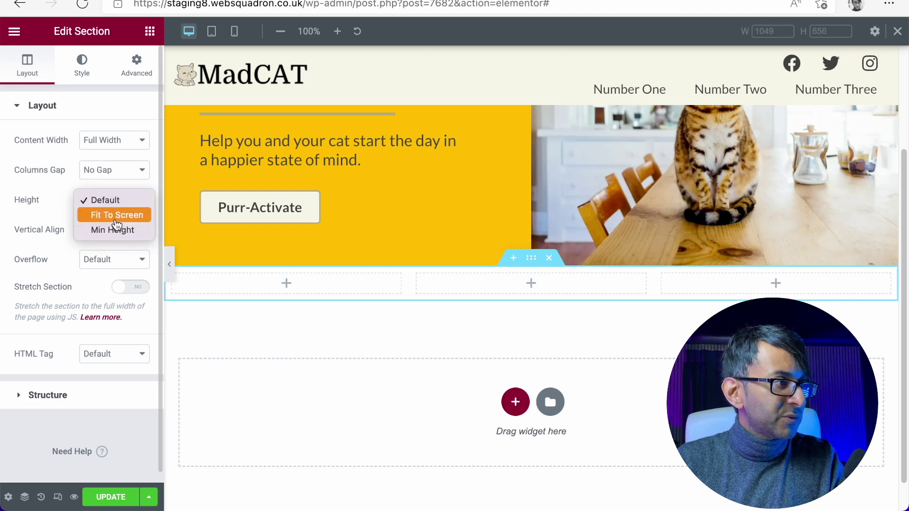
left_click(76, 260)
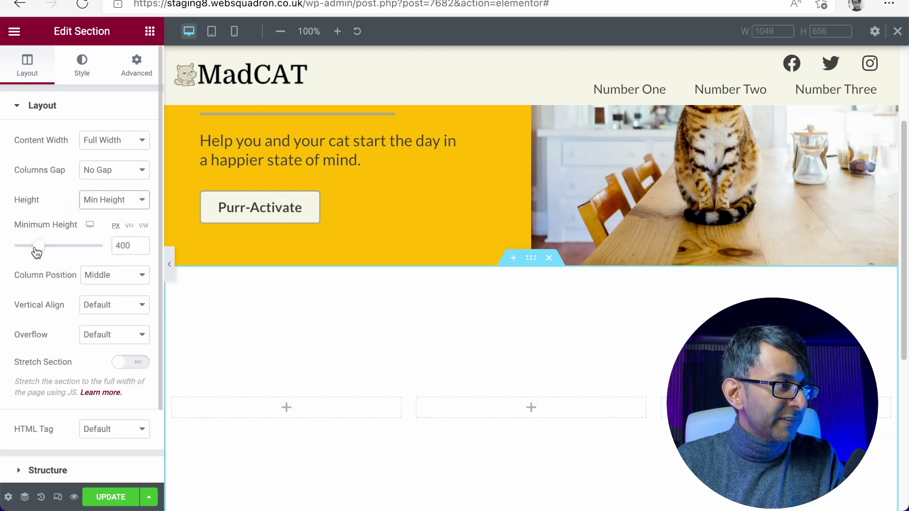
left_click_drag(36, 250, 2, 243)
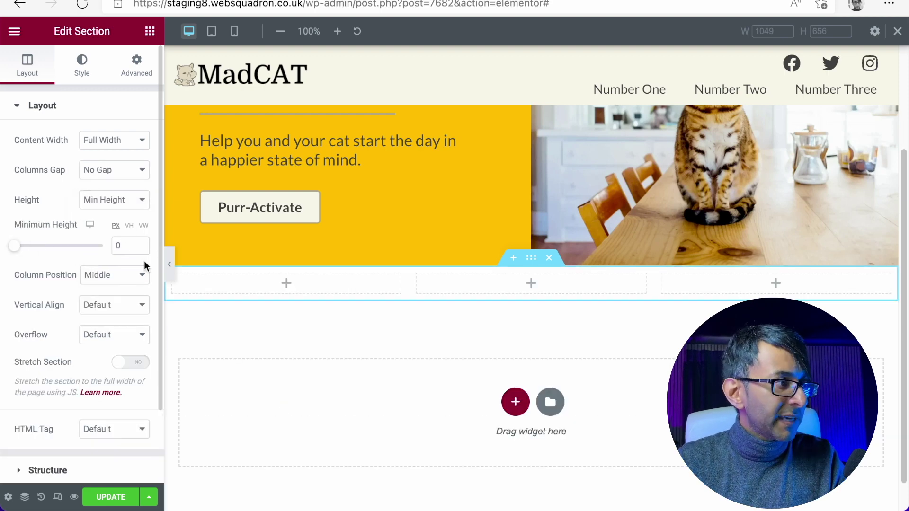
left_click(121, 277)
left_click(121, 290)
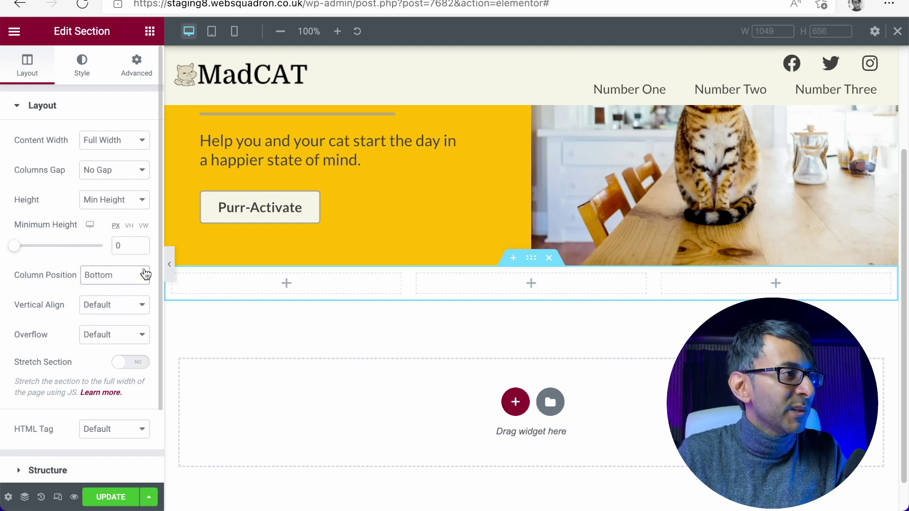
Step: Give the left column a Classic background using the open-mouthed tabby cat photo from the Media Library
left_click(178, 279)
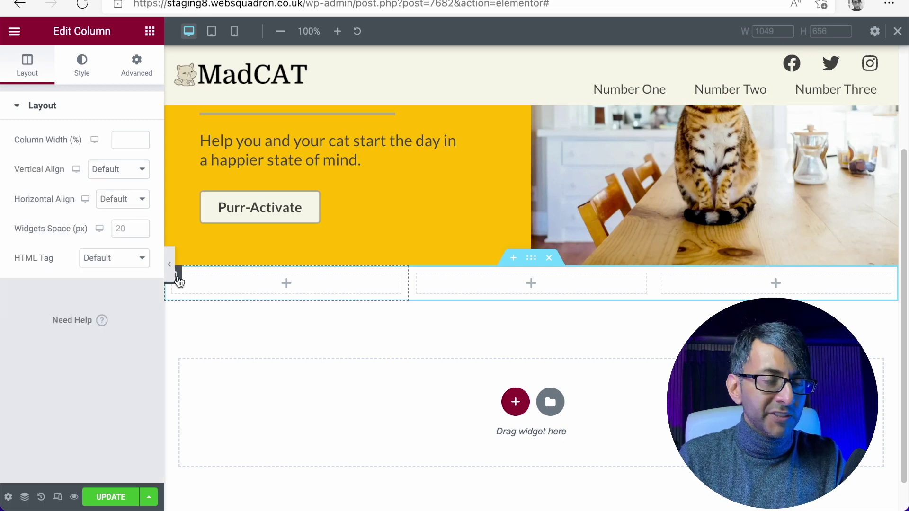
left_click(83, 71)
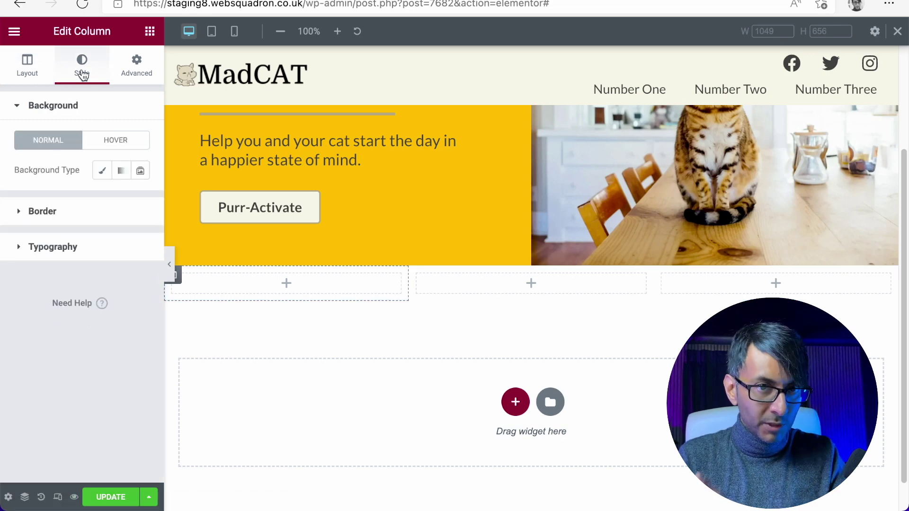
left_click(103, 173)
left_click(75, 267)
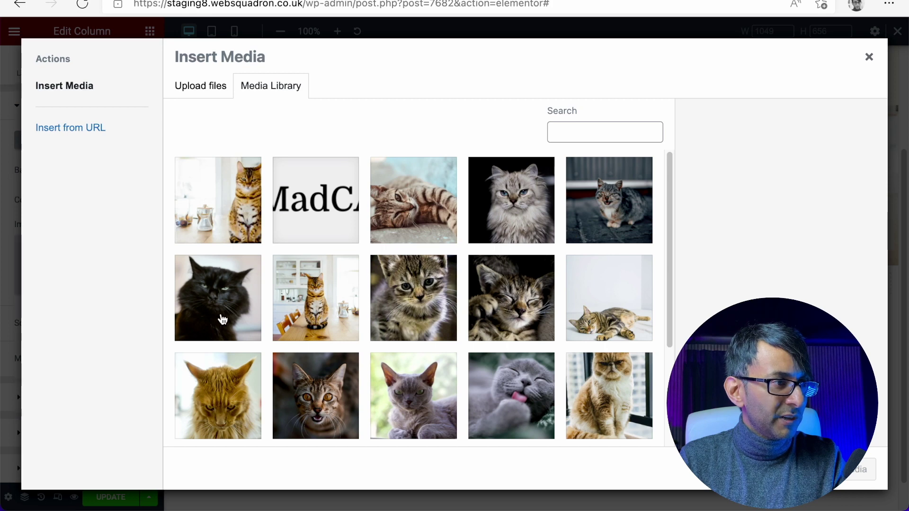
scroll(284, 322, "down", 1)
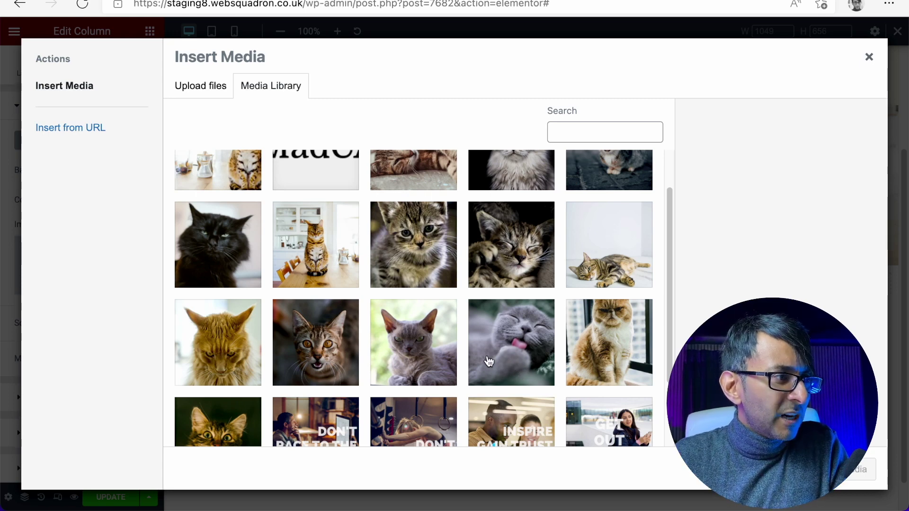
scroll(489, 362, "down", 1)
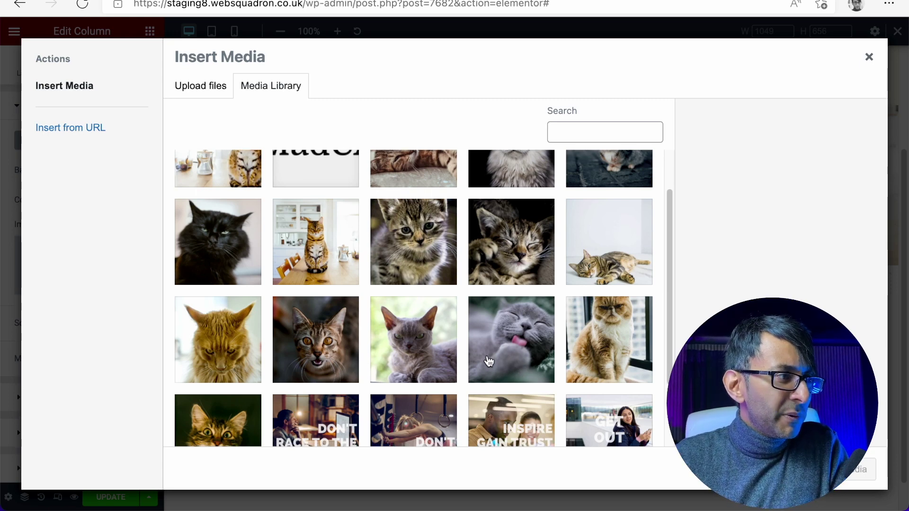
left_click(315, 342)
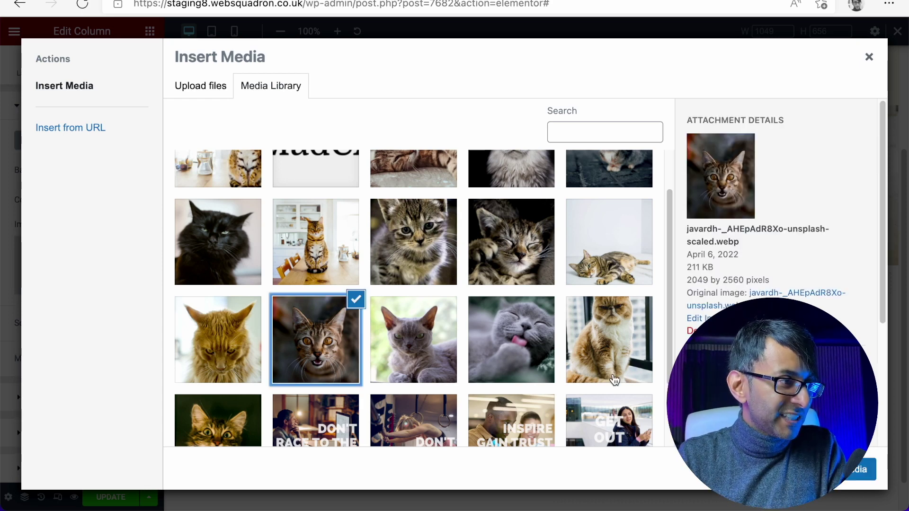
left_click(859, 469)
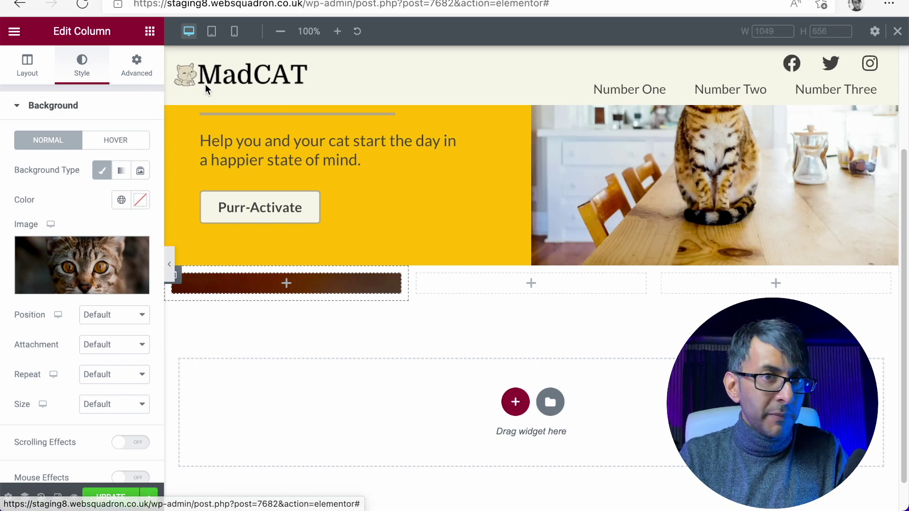
left_click(418, 276)
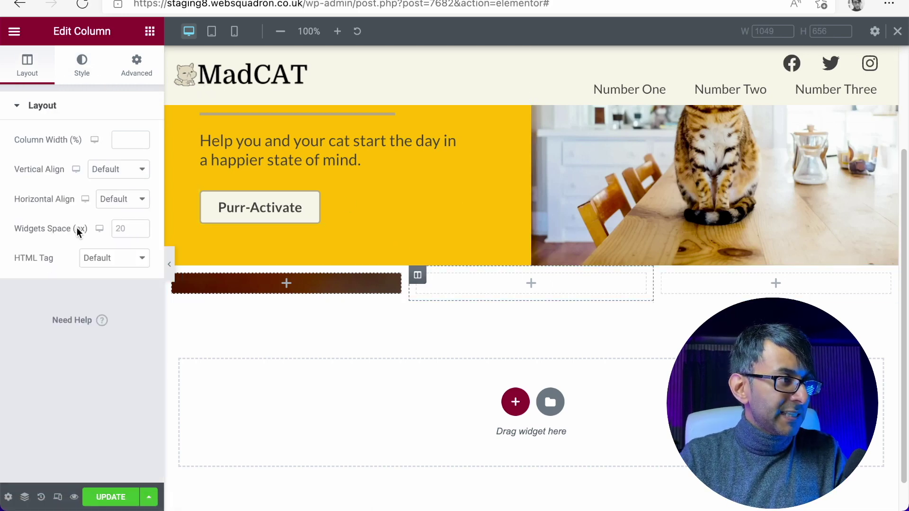
Step: Set the tabby background to Center Center position, Scroll attachment, No-repeat and Cover size
left_click(180, 279)
left_click(106, 315)
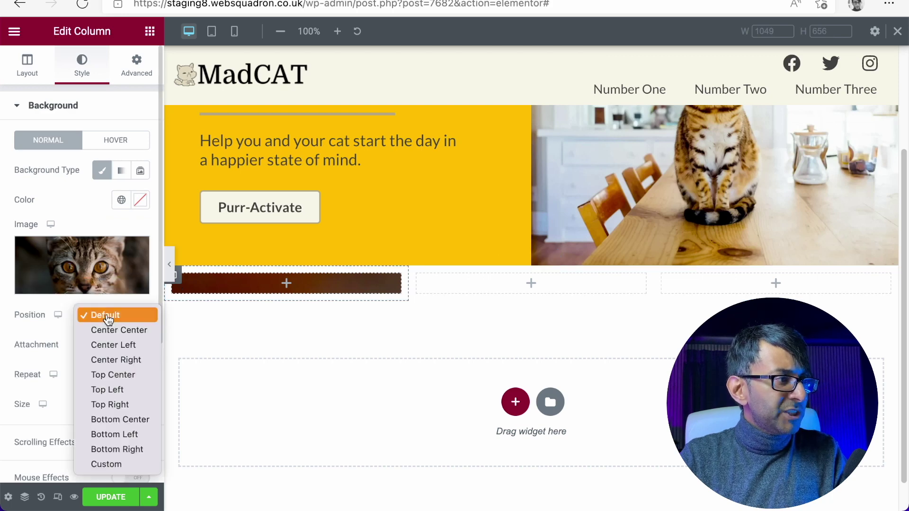
left_click(125, 335)
left_click(114, 348)
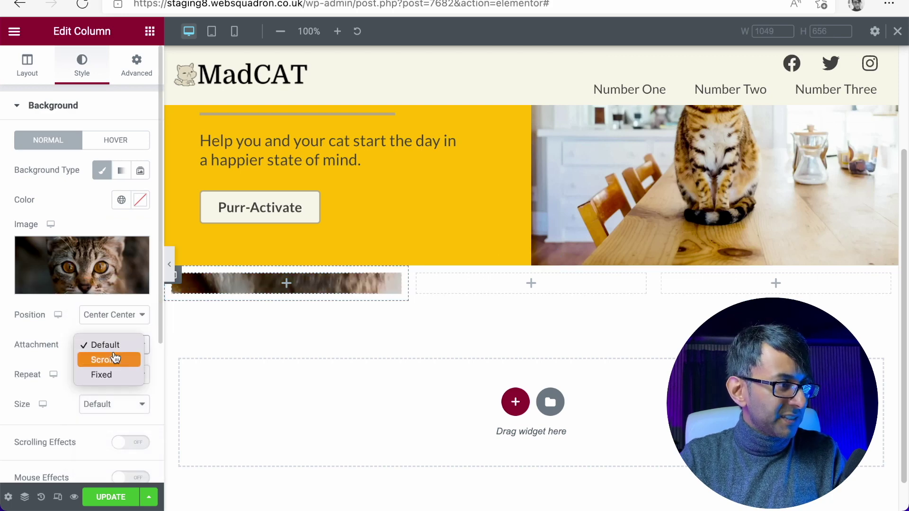
left_click(114, 374)
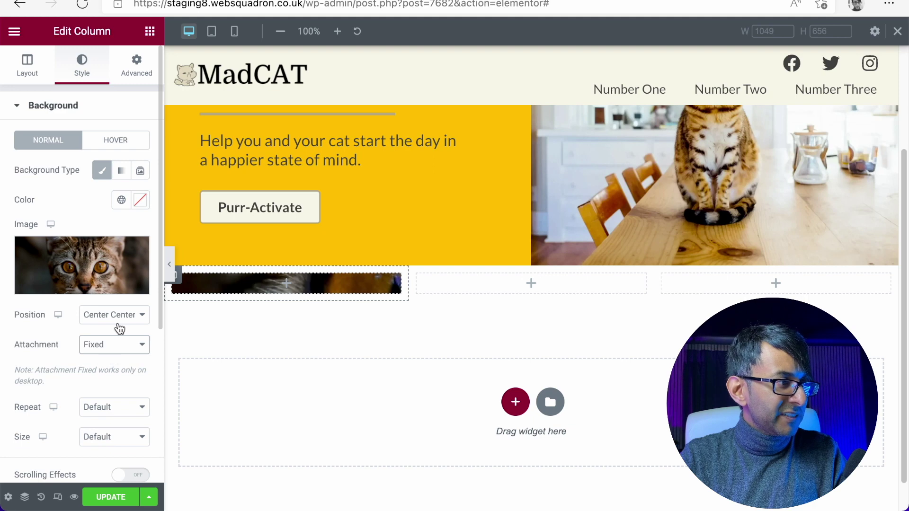
left_click(114, 344)
left_click(118, 339)
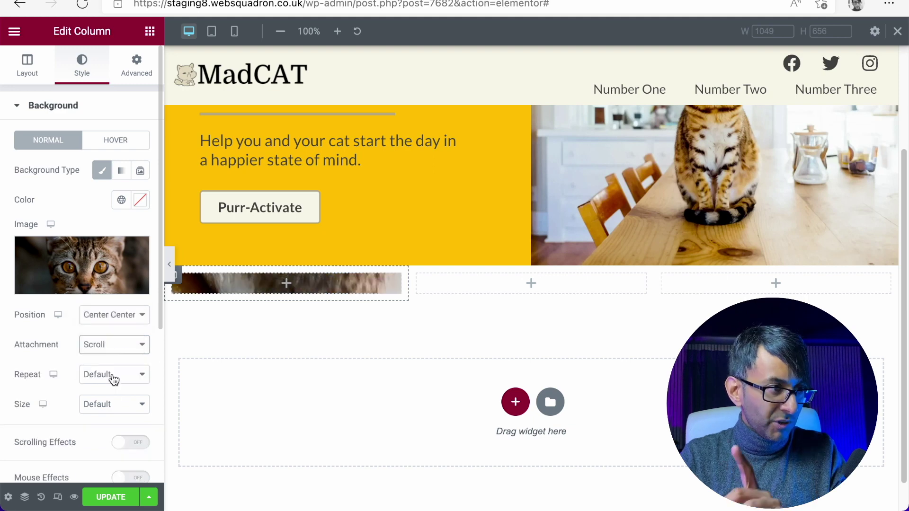
left_click(115, 386)
left_click(112, 388)
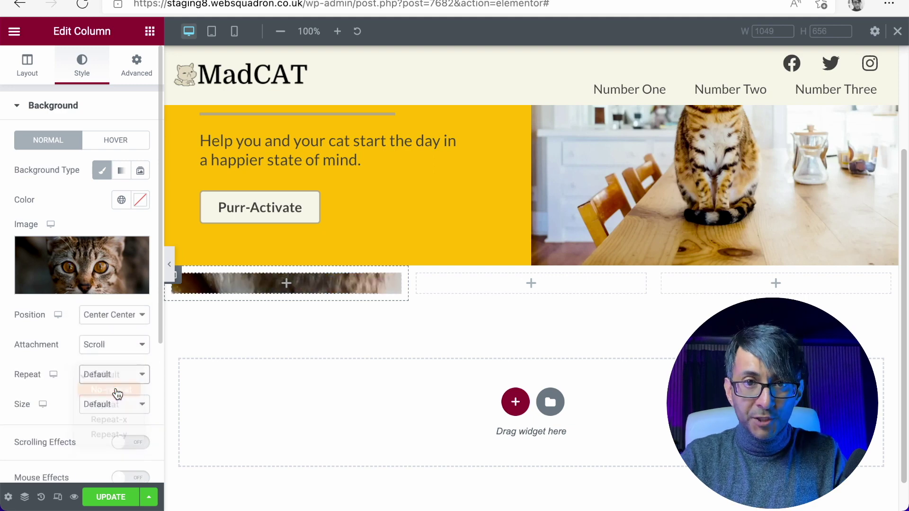
left_click(109, 405)
left_click(109, 434)
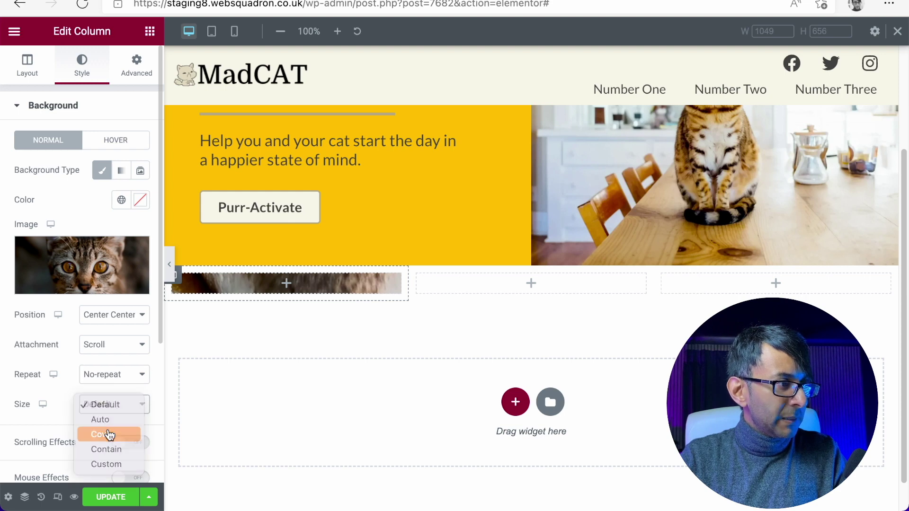
Step: Delete the middle and right empty columns, leaving only the cat column
right_click(416, 281)
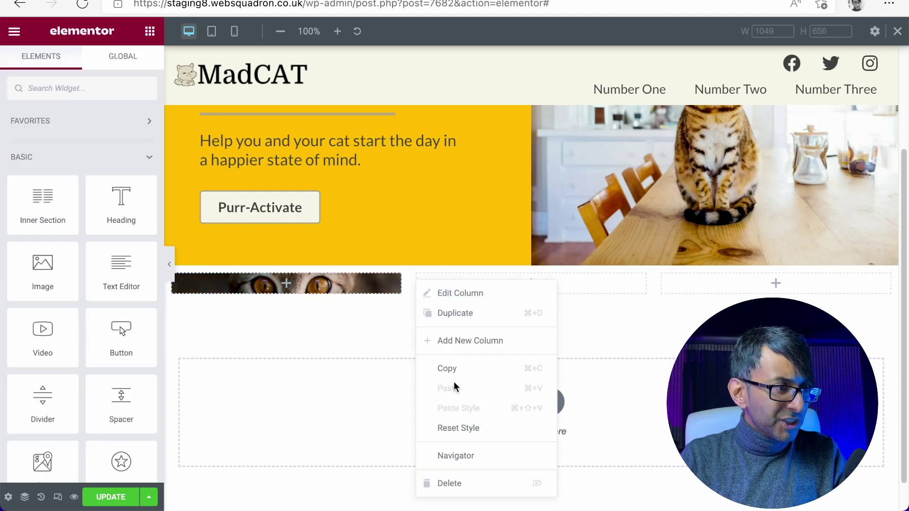
left_click(469, 483)
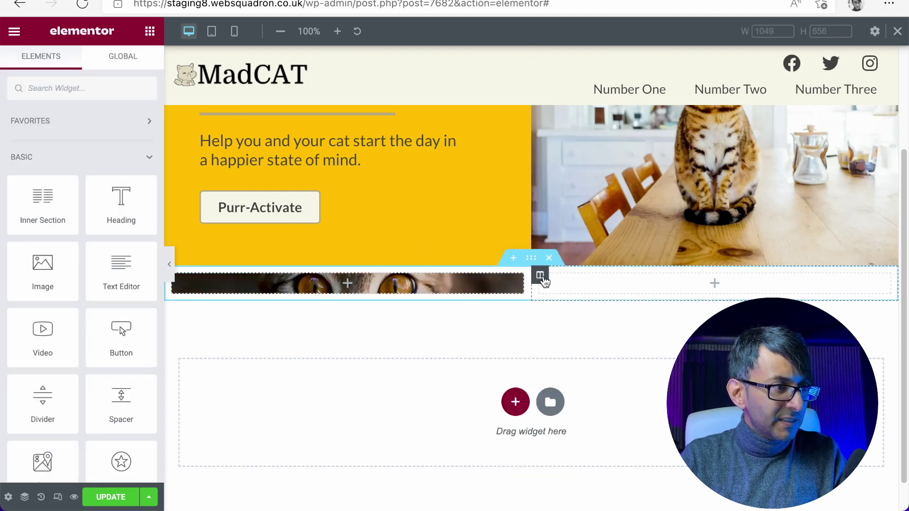
right_click(541, 280)
left_click(587, 480)
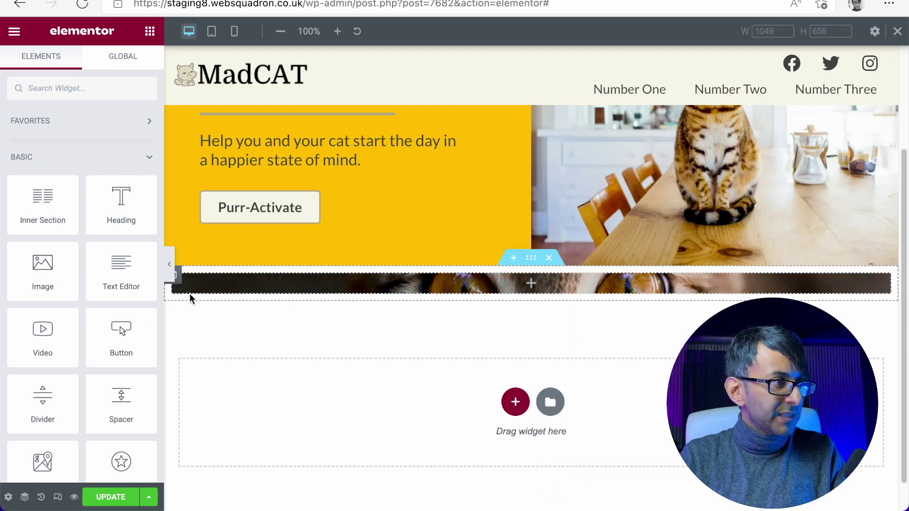
key("super+shift+h")
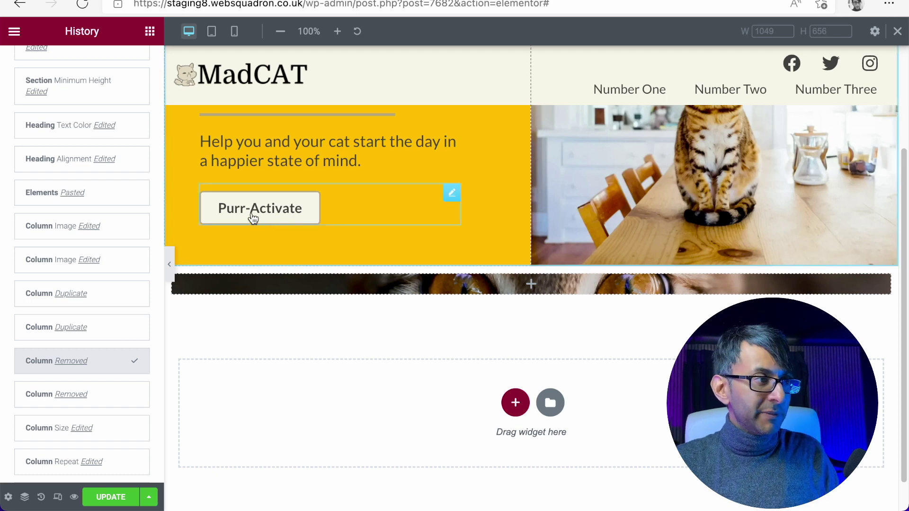
Step: Copy the hero's text element and paste it into the cat-photo section
right_click(359, 151)
left_click(405, 214)
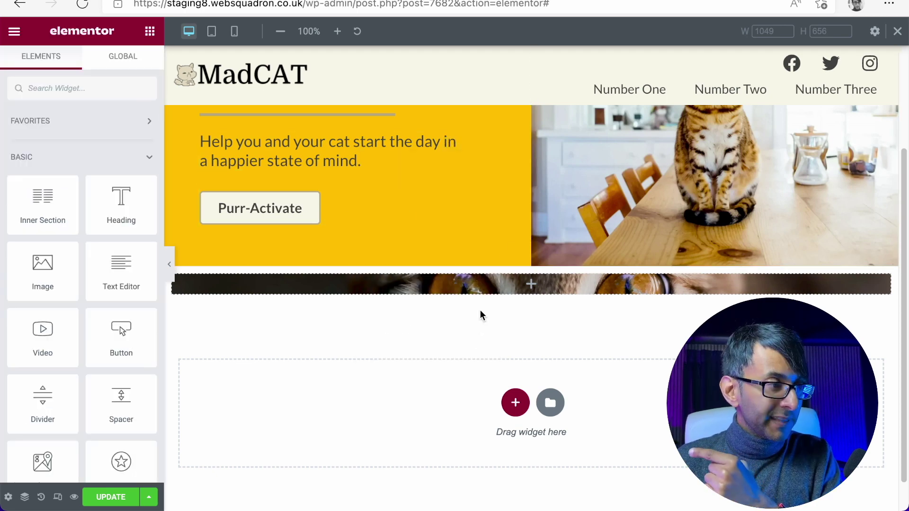
right_click(488, 287)
left_click(539, 398)
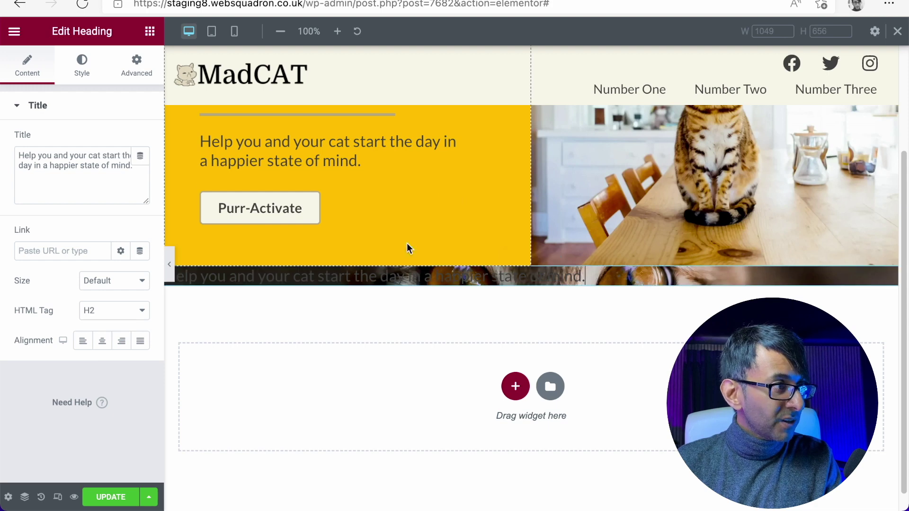
Step: Center the caption heading and set its text colour to the global Light colour
left_click(103, 345)
left_click(82, 64)
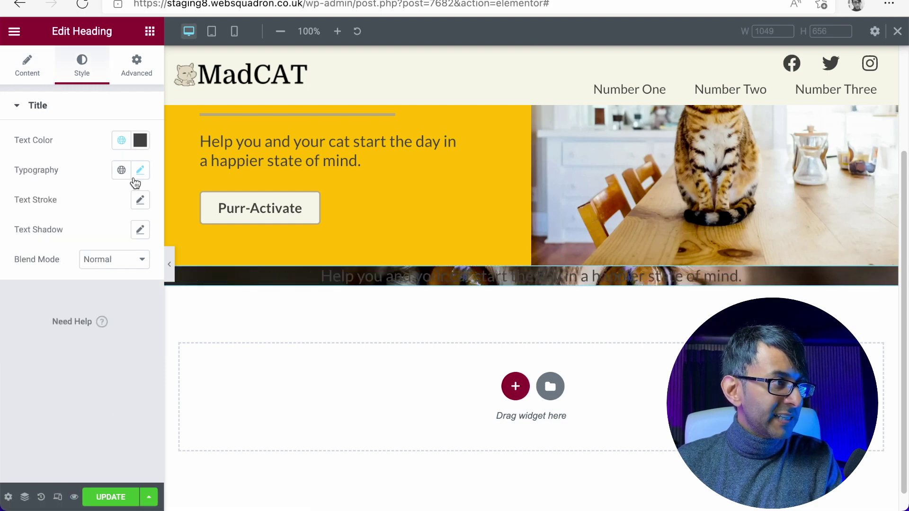
left_click(122, 140)
left_click(78, 310)
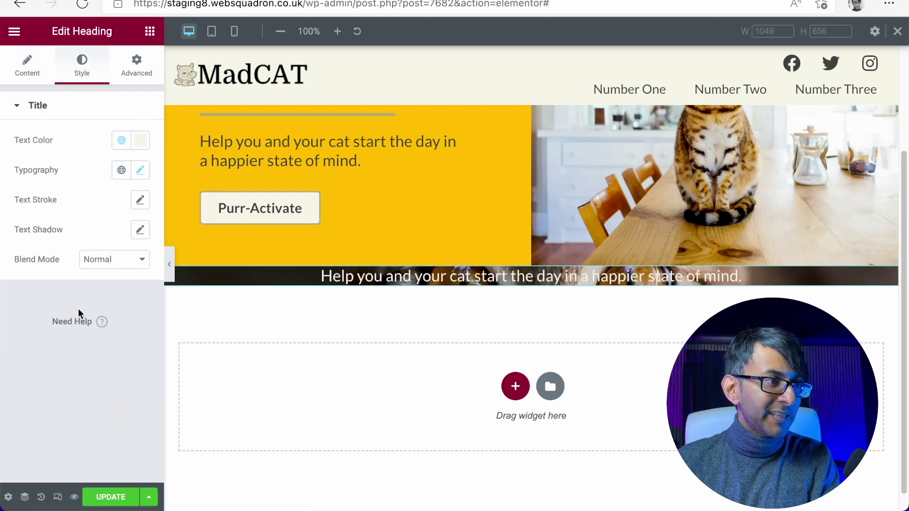
left_click(178, 280)
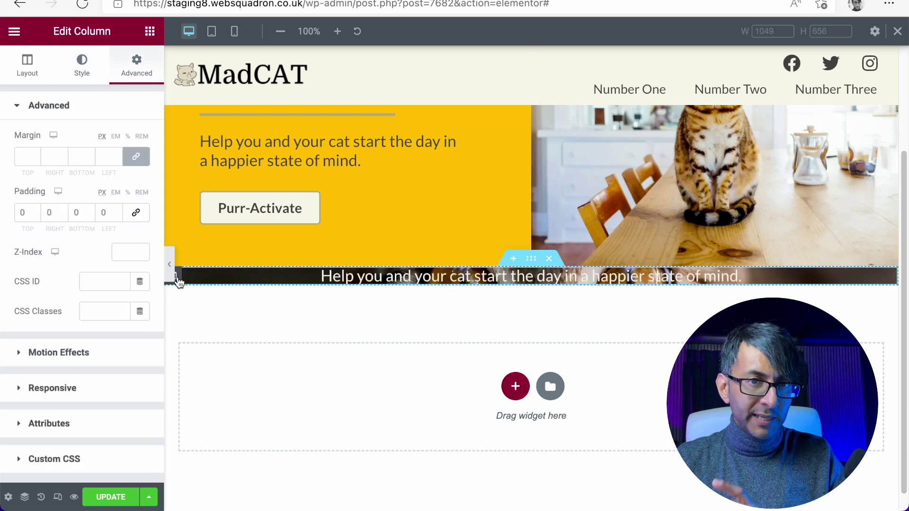
Step: Unlink the column's padding and set top to 400 and bottom to 40
left_click(137, 157)
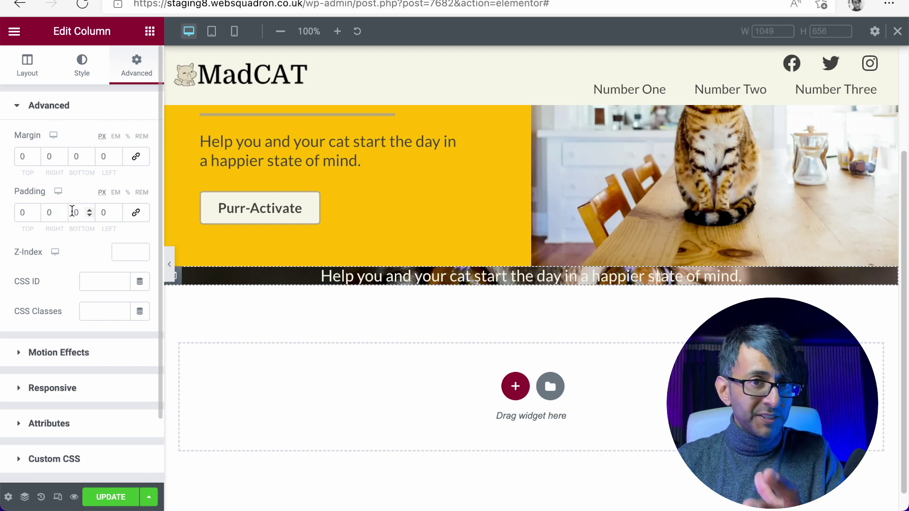
left_click_drag(25, 213, 2, 214)
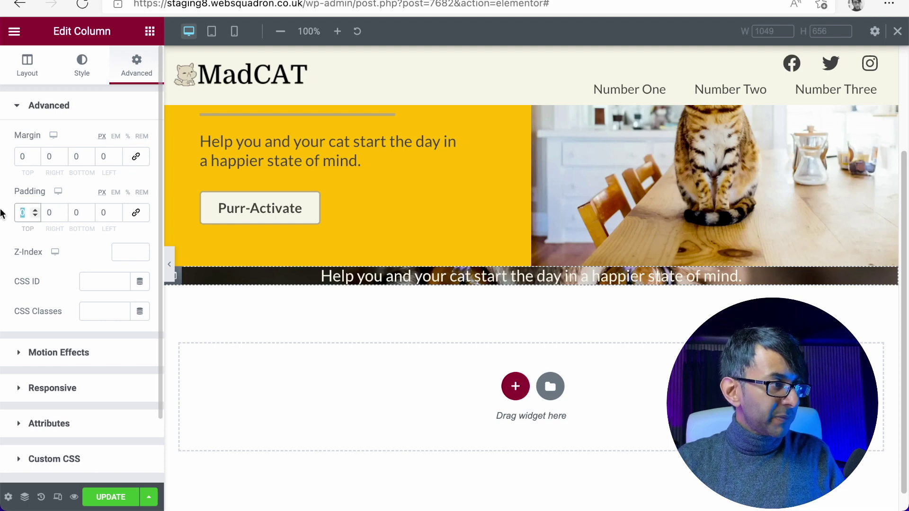
type("400")
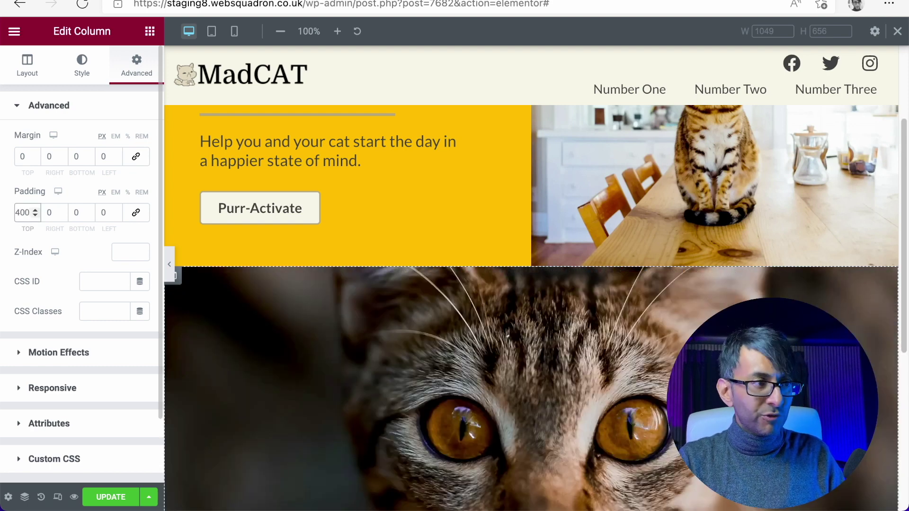
key("Tab")
key("Tab")
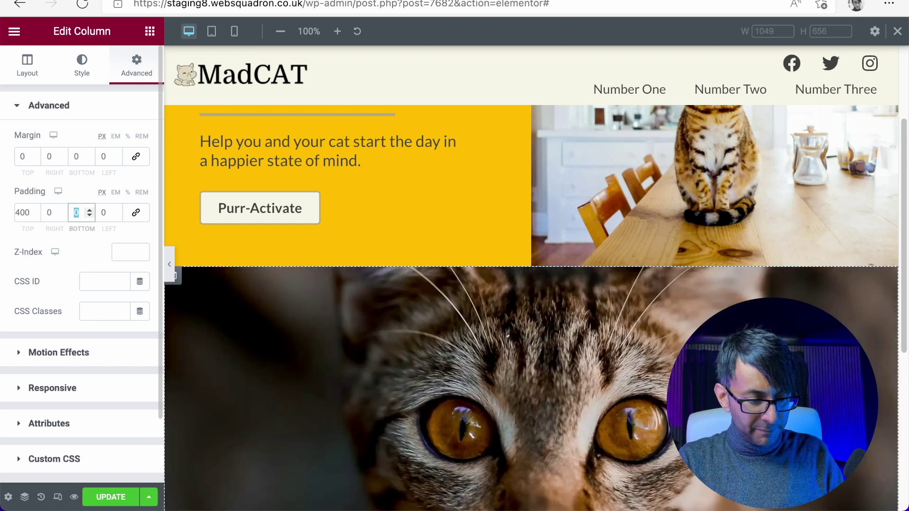
type("40")
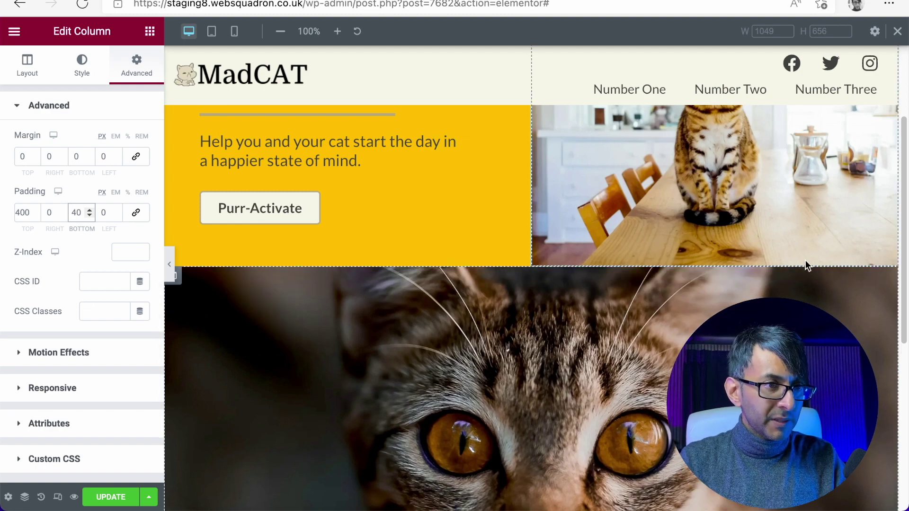
left_click_drag(902, 182, 904, 292)
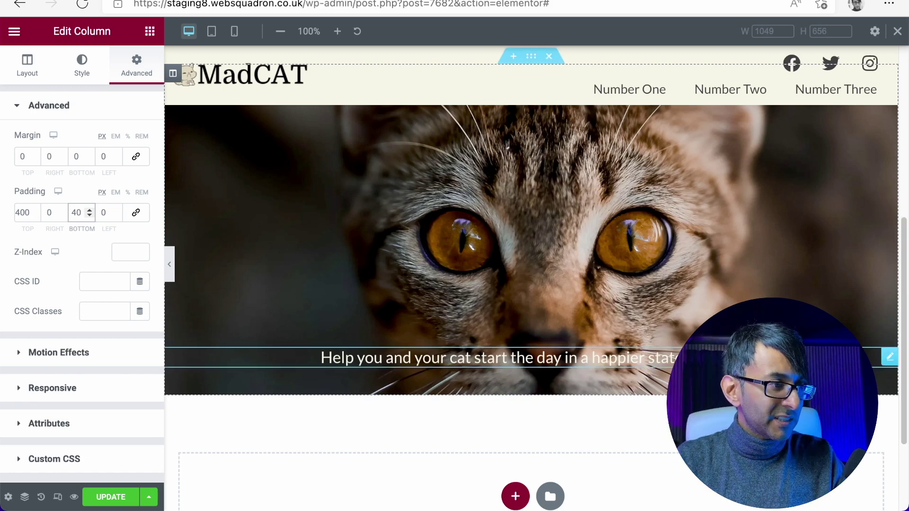
Step: Inspect the caption heading's content settings
left_click(400, 364)
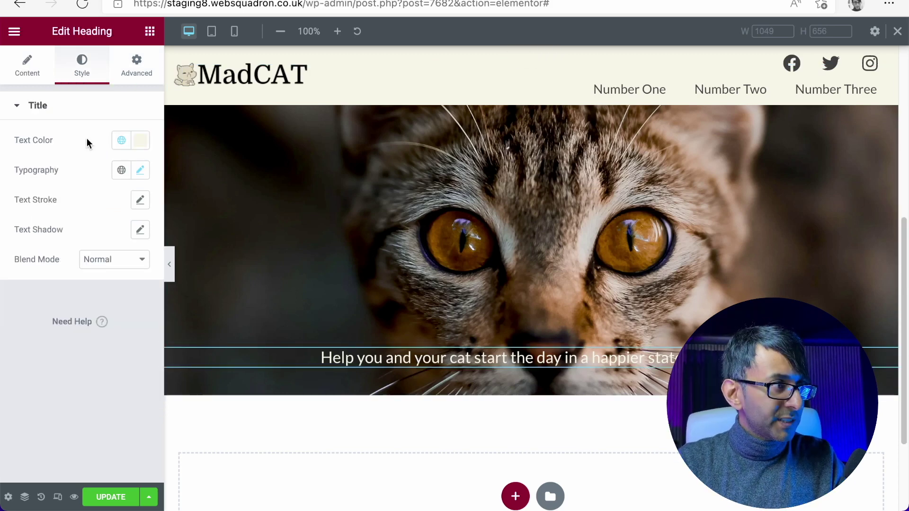
left_click(24, 80)
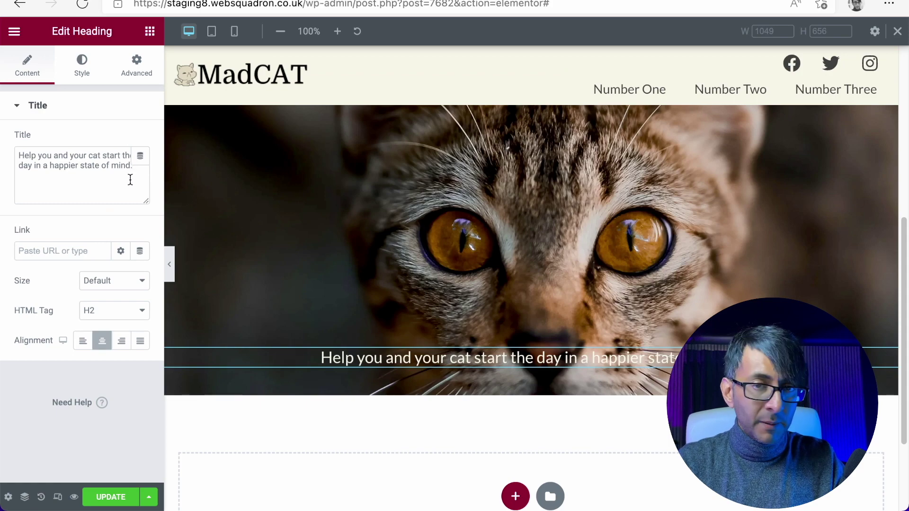
scroll(524, 274, "down", 1)
scroll(523, 273, "up", 4)
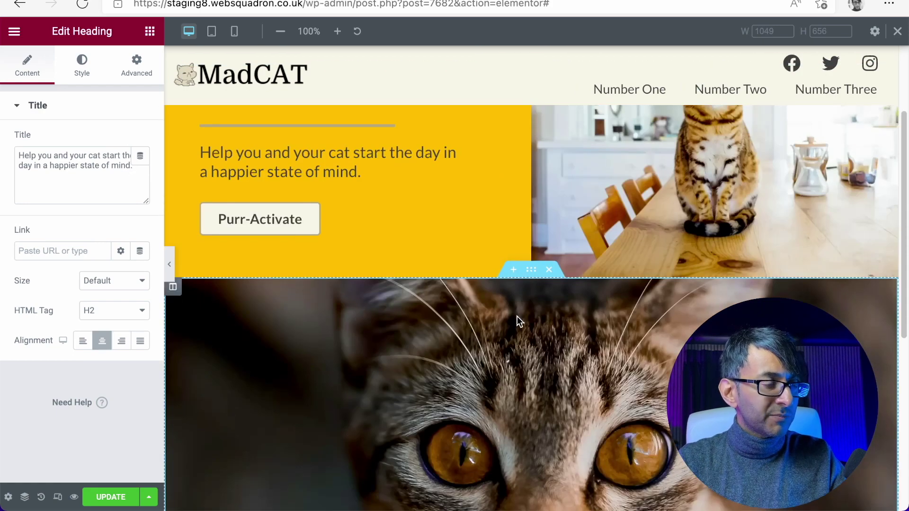
scroll(517, 316, "up", 2)
scroll(518, 317, "down", 6)
scroll(518, 317, "up", 3)
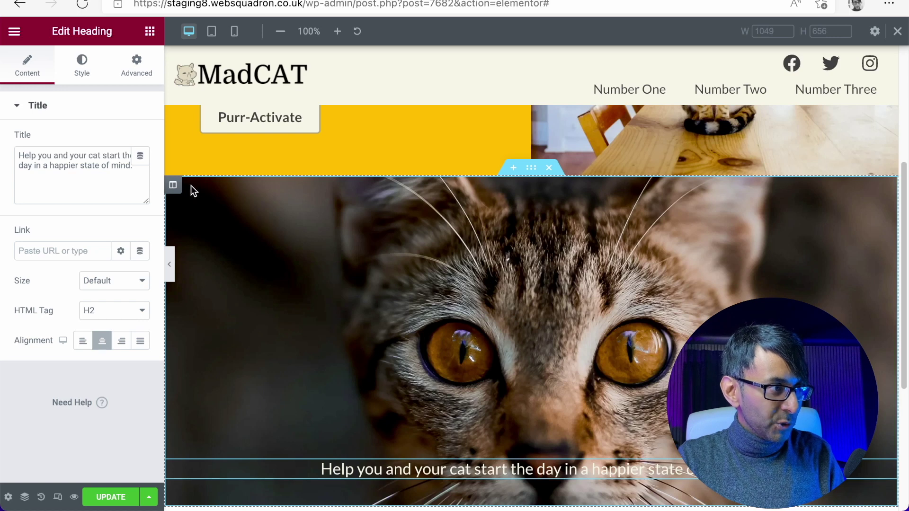
Step: Set the caption column's right and left padding to 30
left_click(174, 185)
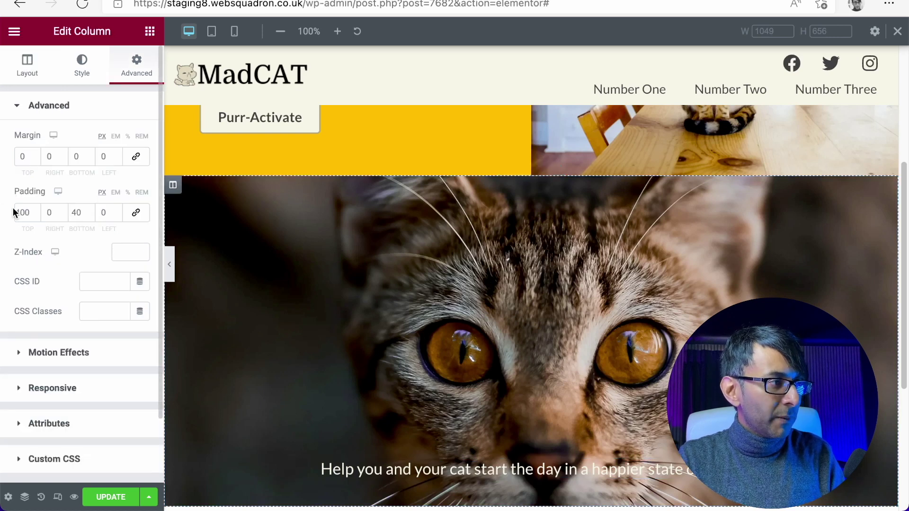
double_click(55, 212)
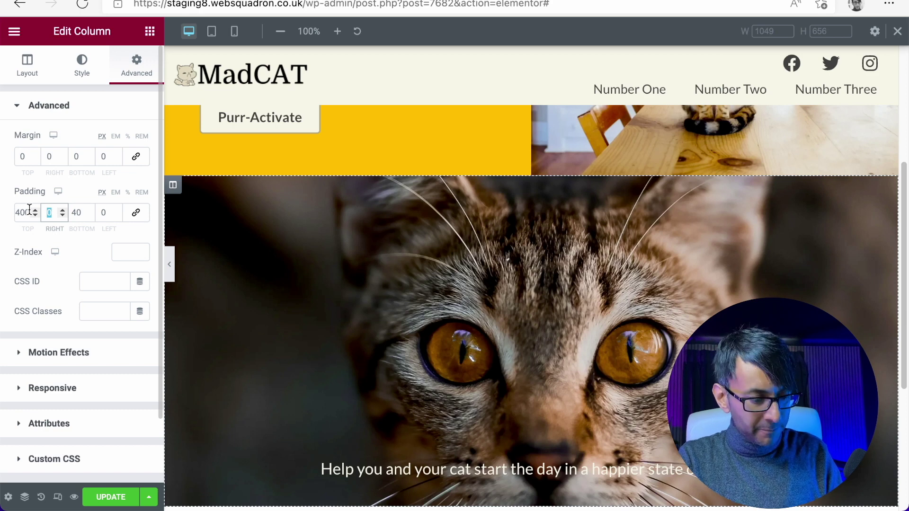
type("30")
key("Tab")
key("Tab")
type("30")
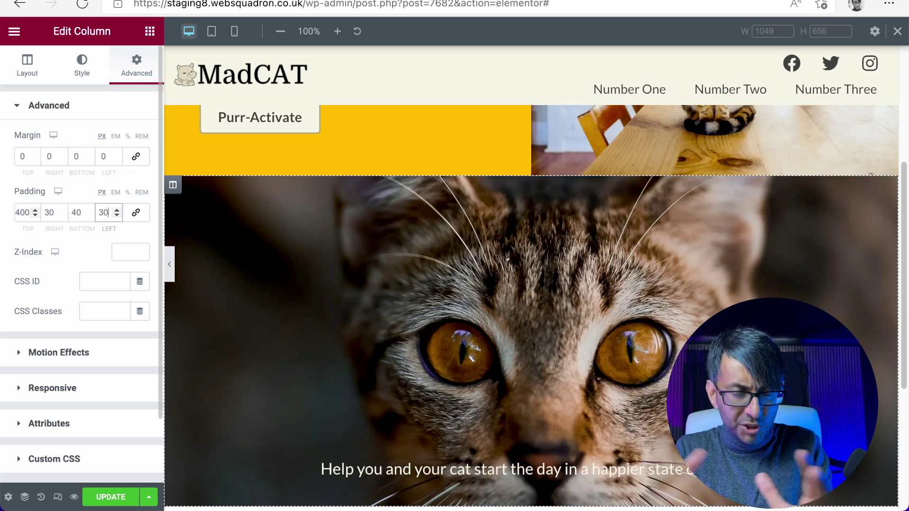
Step: Duplicate the captioned cat column, then duplicate the copy, giving three columns
right_click(172, 187)
left_click(207, 220)
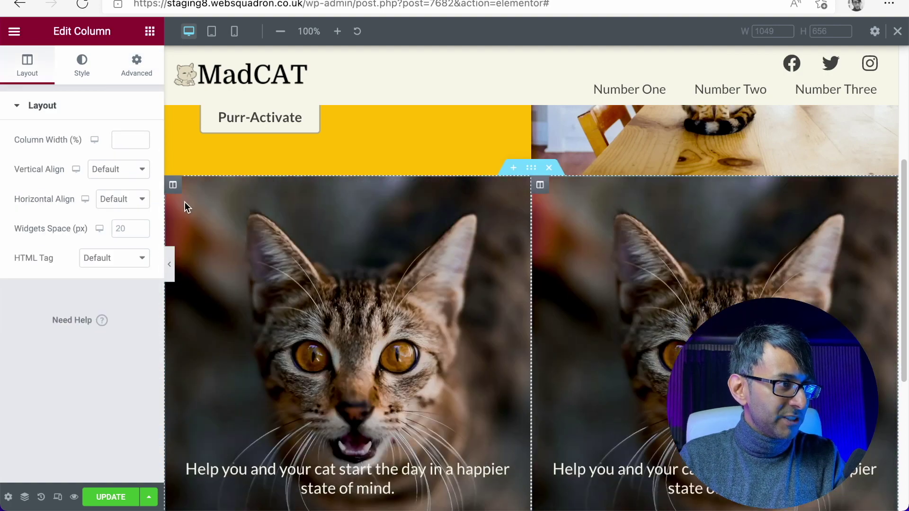
right_click(540, 185)
left_click(578, 217)
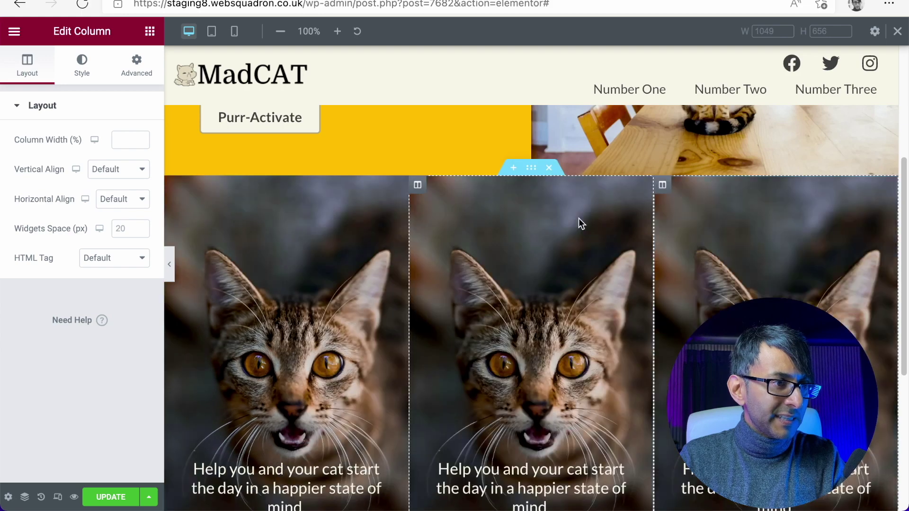
scroll(737, 251, "down", 1)
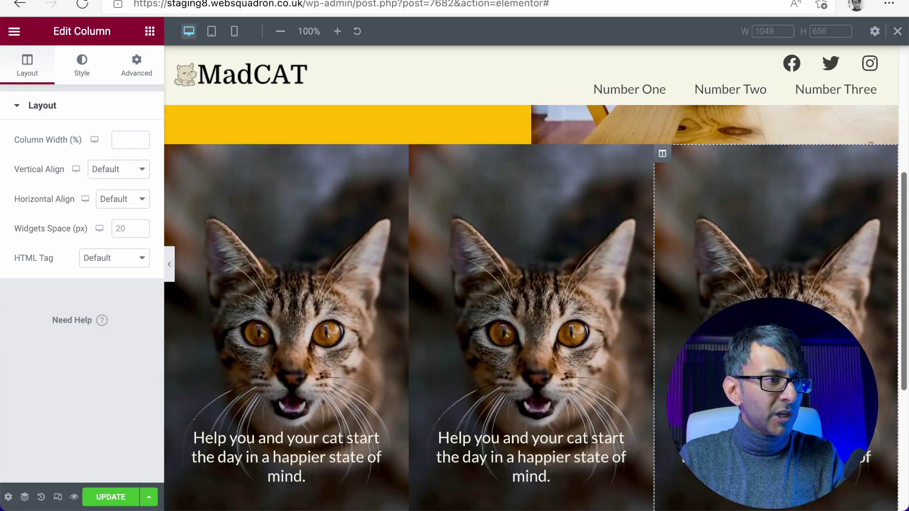
scroll(531, 307, "up", 2)
scroll(531, 307, "up", 4)
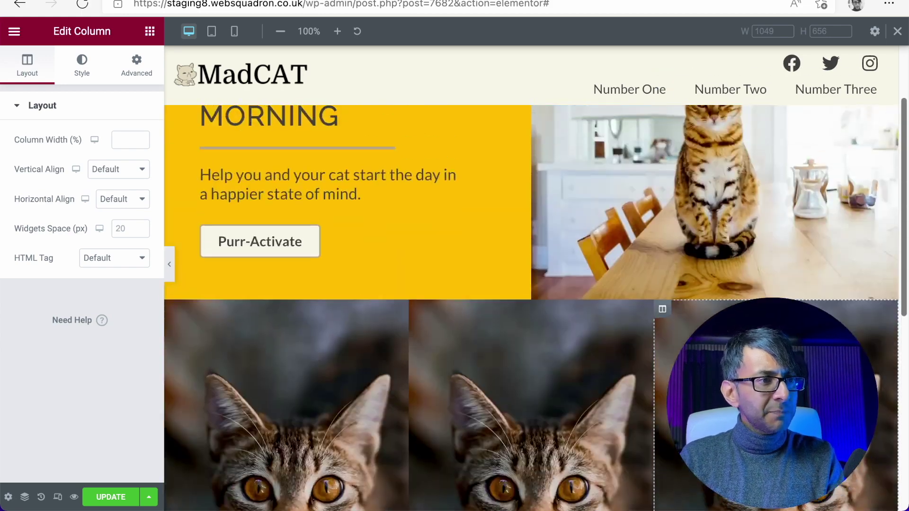
scroll(531, 308, "up", 1)
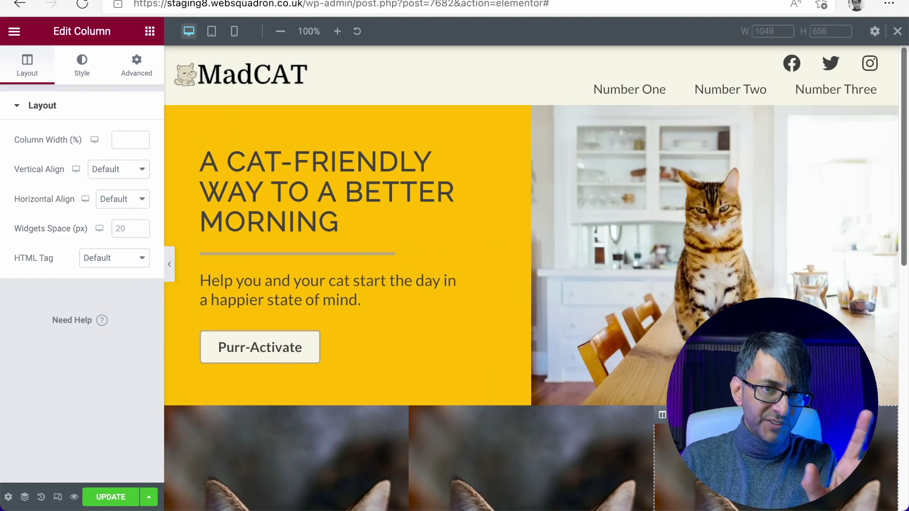
scroll(531, 308, "down", 7)
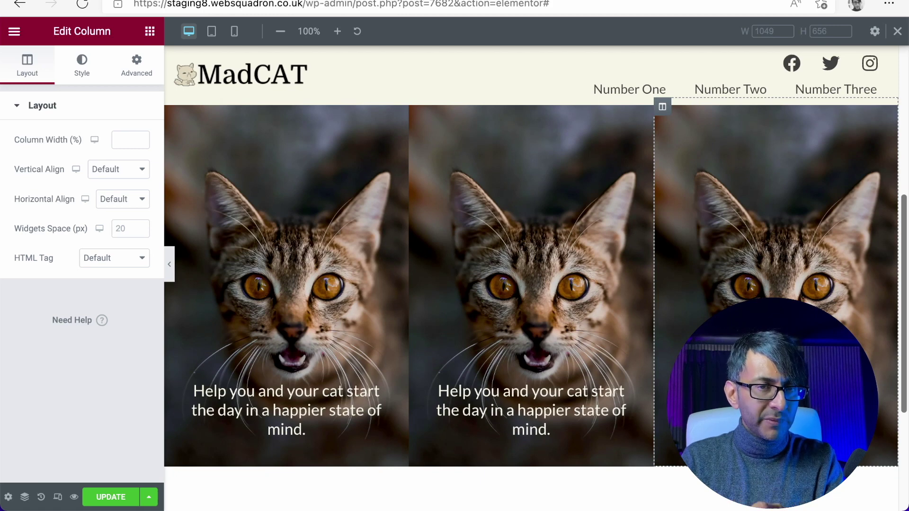
scroll(531, 303, "up", 1)
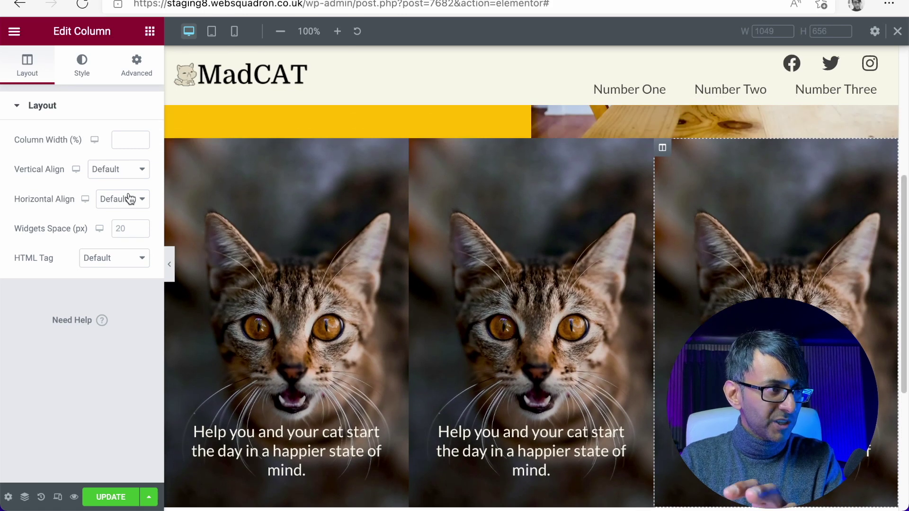
Step: Reduce the first cat column's top padding to 300
left_click(172, 148)
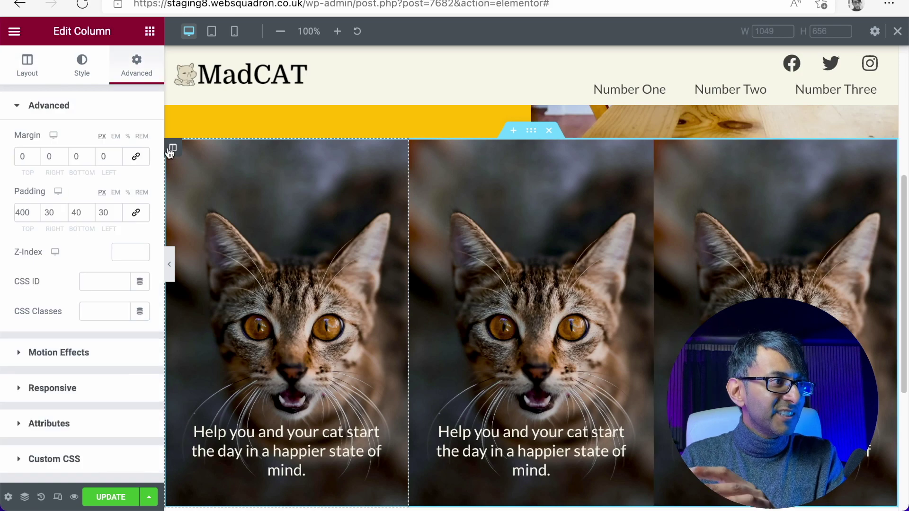
left_click_drag(29, 212, 6, 214)
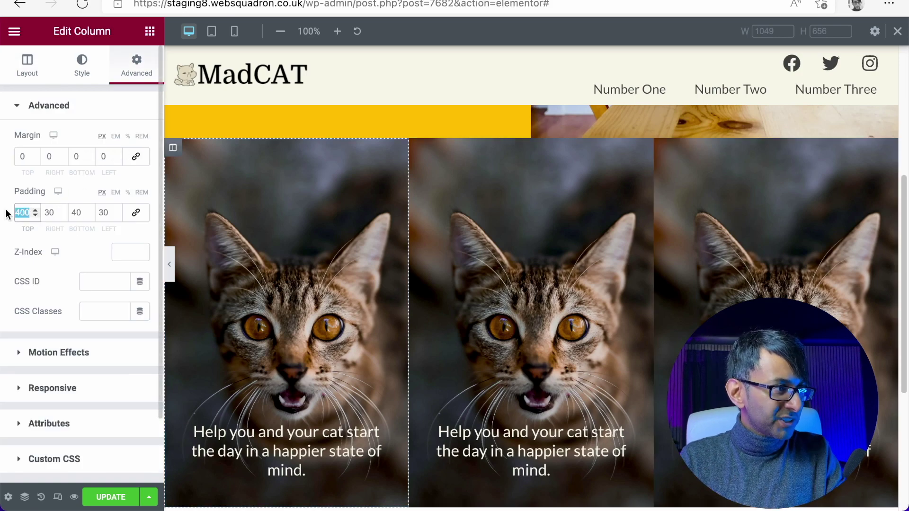
type("300")
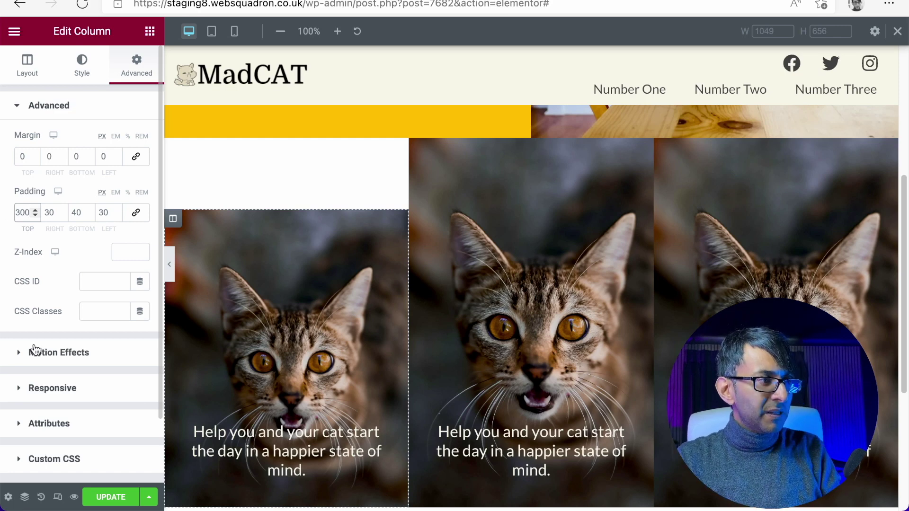
Step: Copy the first column and paste its style onto the second and third columns
right_click(173, 219)
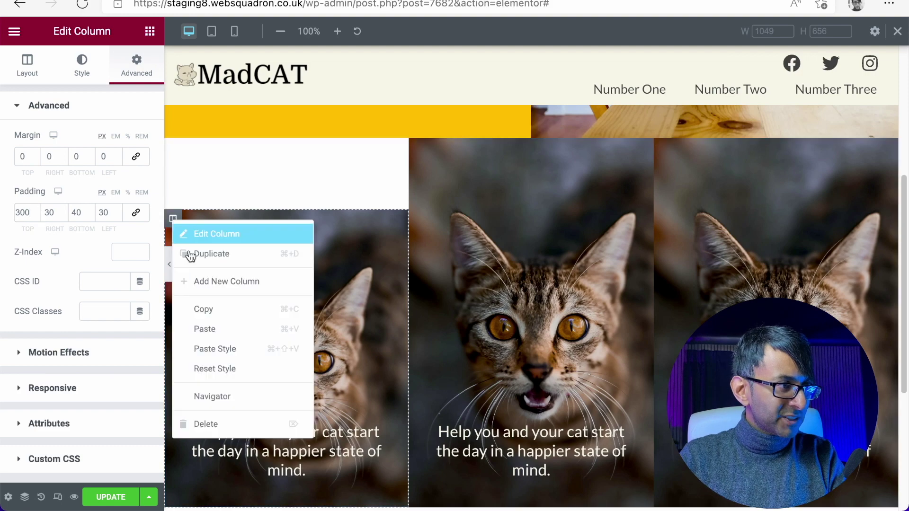
left_click(218, 310)
right_click(416, 149)
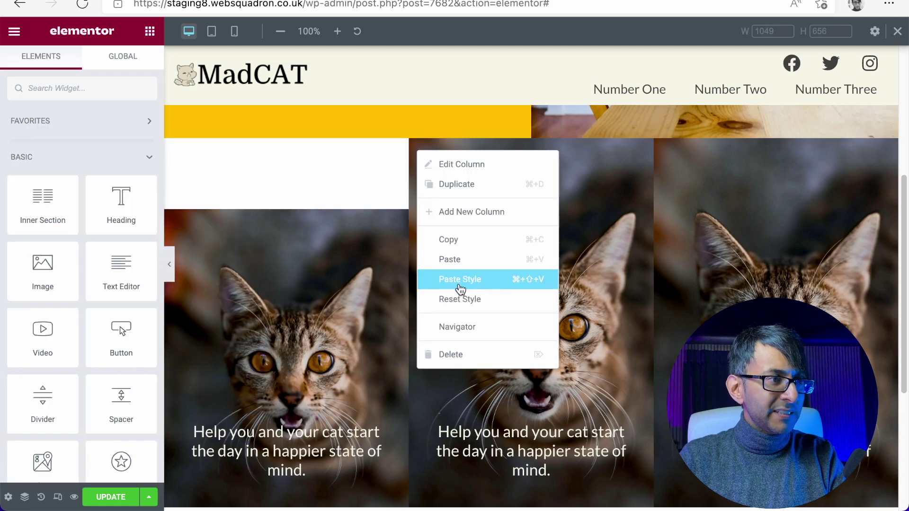
left_click(462, 290)
right_click(662, 149)
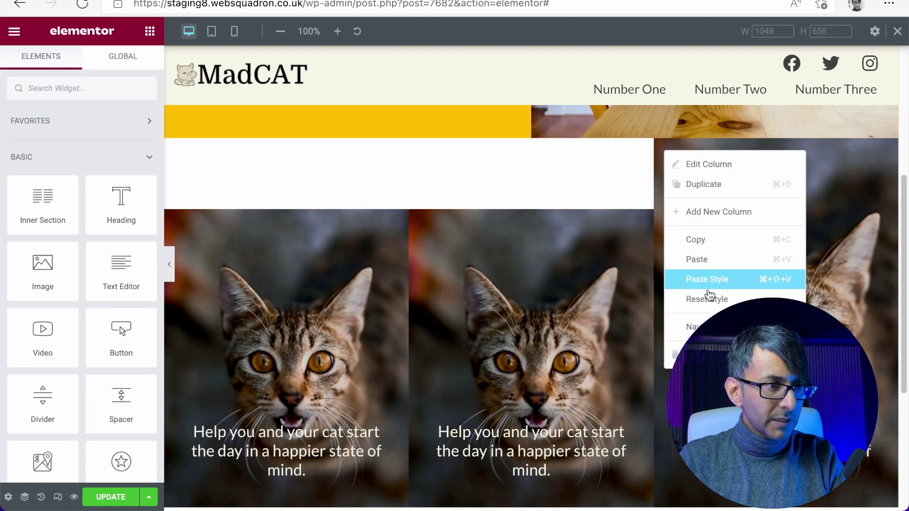
left_click(715, 284)
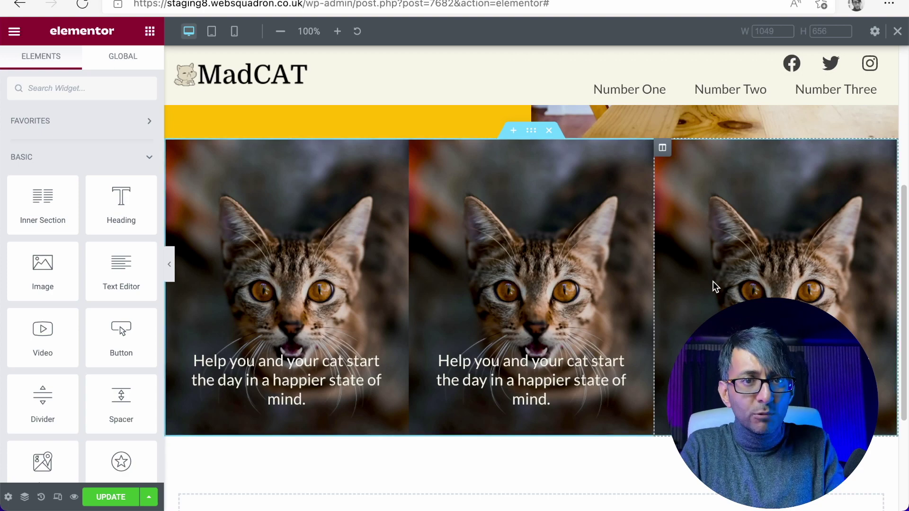
left_click(169, 264)
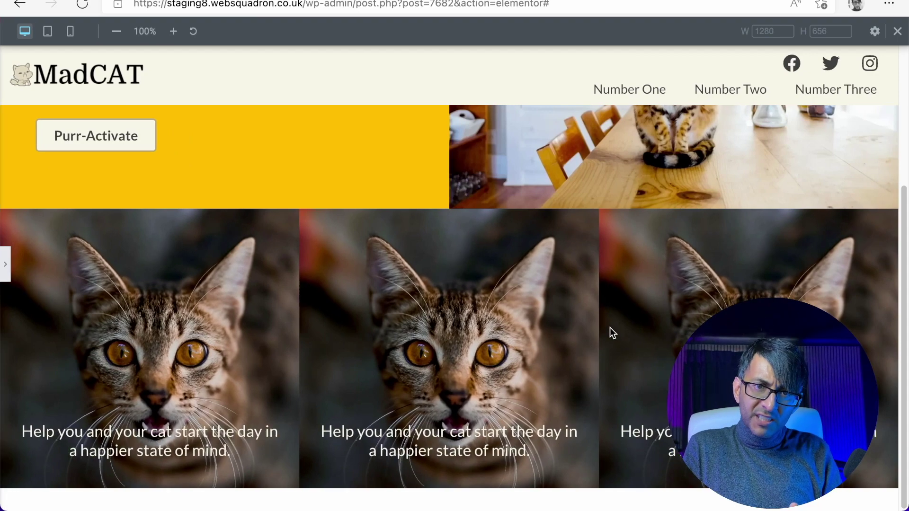
scroll(637, 350, "up", 4)
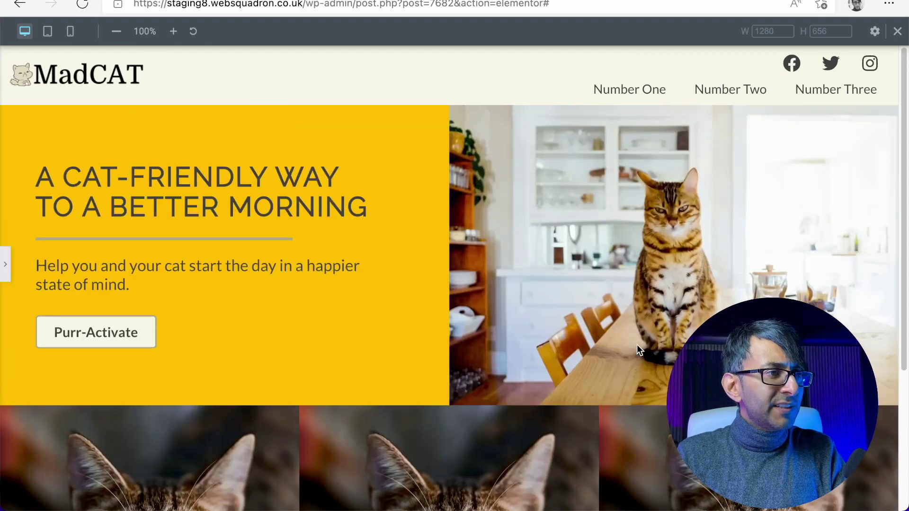
scroll(637, 350, "down", 2)
scroll(637, 344, "up", 2)
left_click(6, 264)
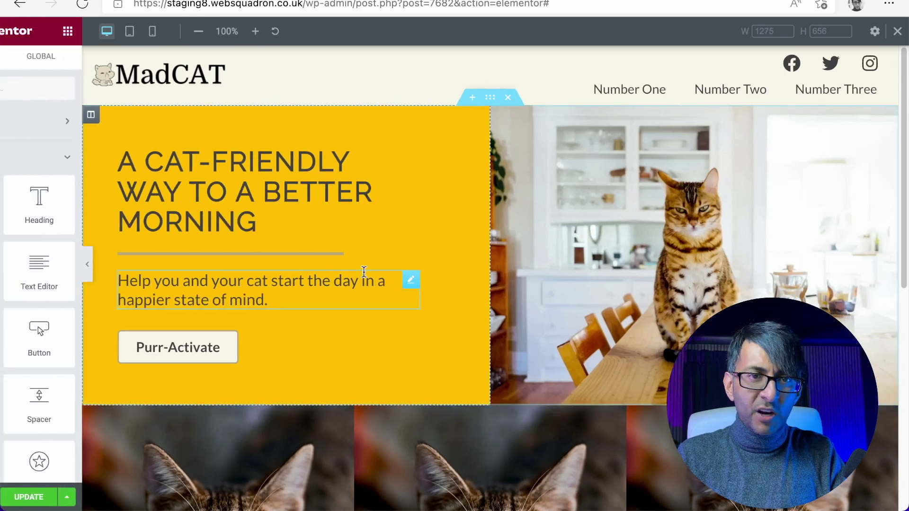
scroll(570, 407, "down", 6)
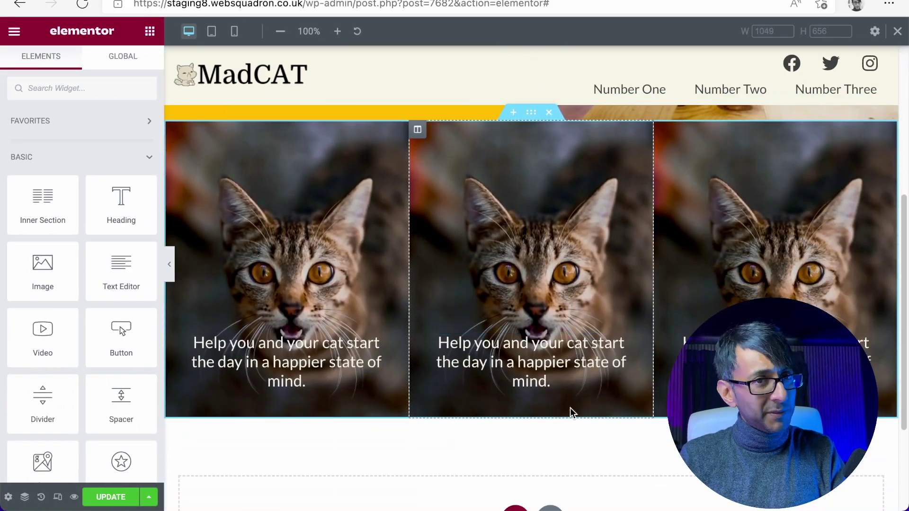
left_click(417, 129)
Step: Replace the middle column's background with the orange cat photo
left_click(78, 66)
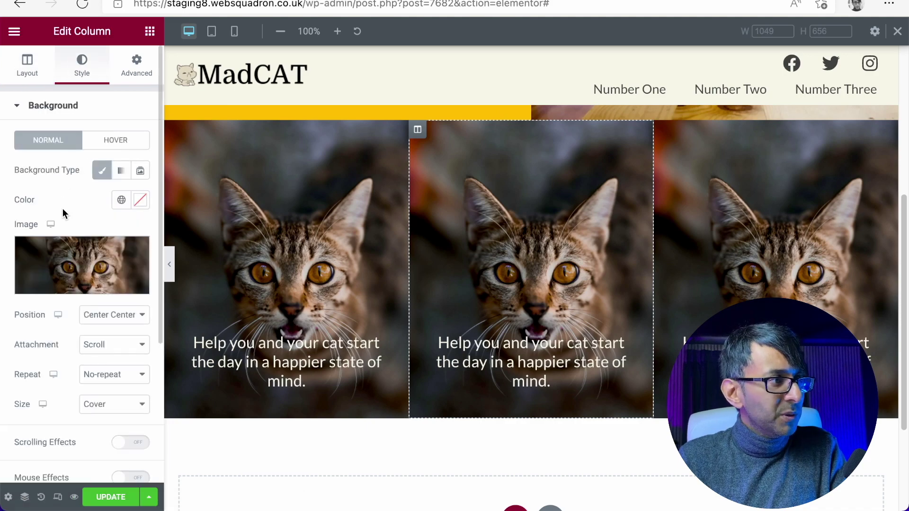
left_click(65, 248)
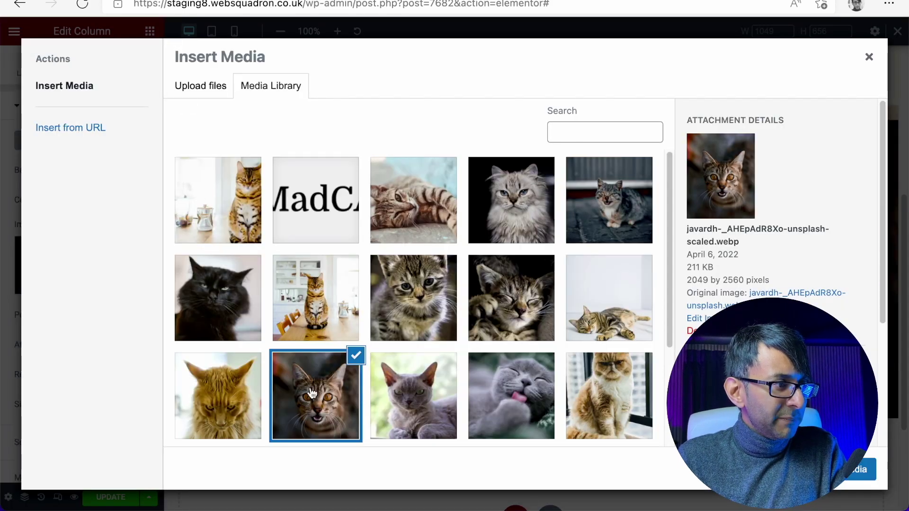
left_click(215, 407)
left_click(860, 470)
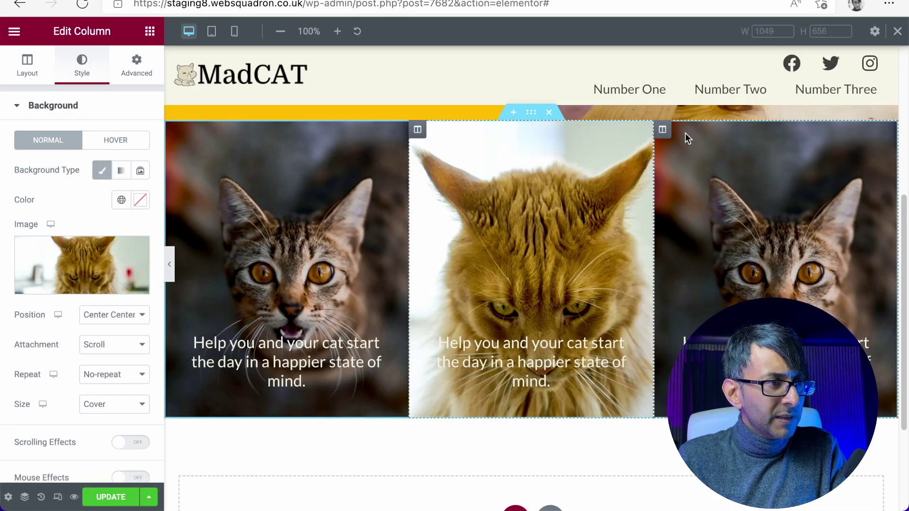
Step: Replace the third column's background with the black cat photo
left_click(662, 131)
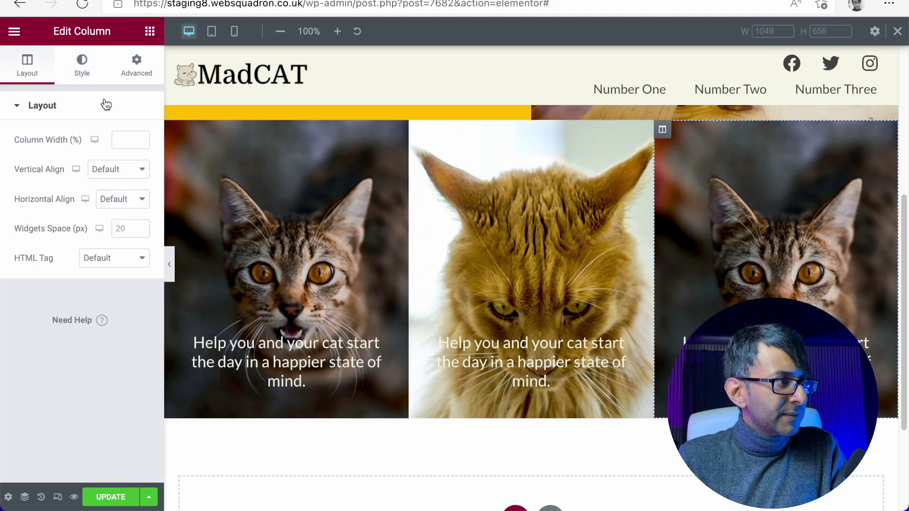
left_click(85, 73)
left_click(67, 252)
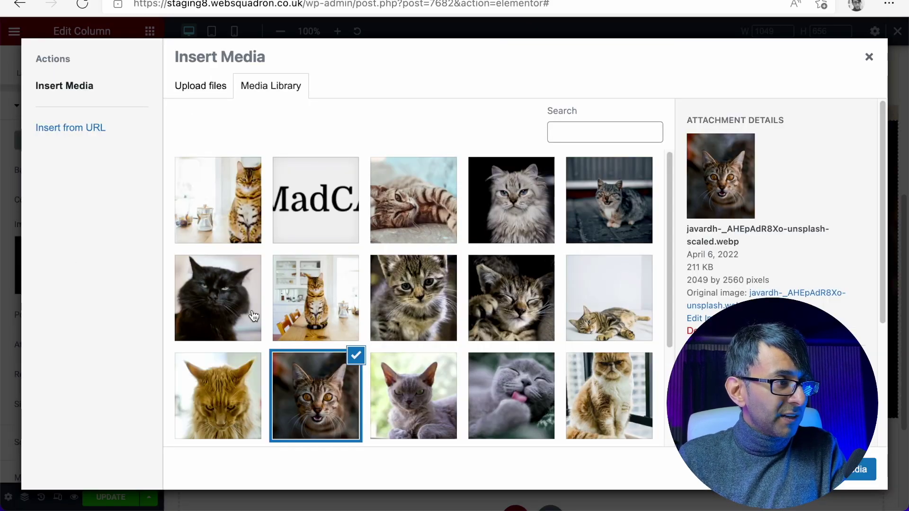
left_click(239, 311)
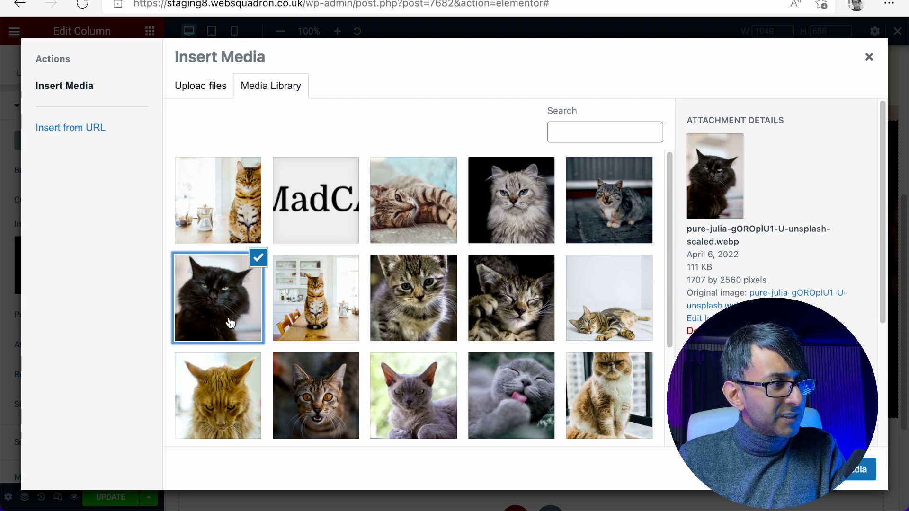
left_click(859, 470)
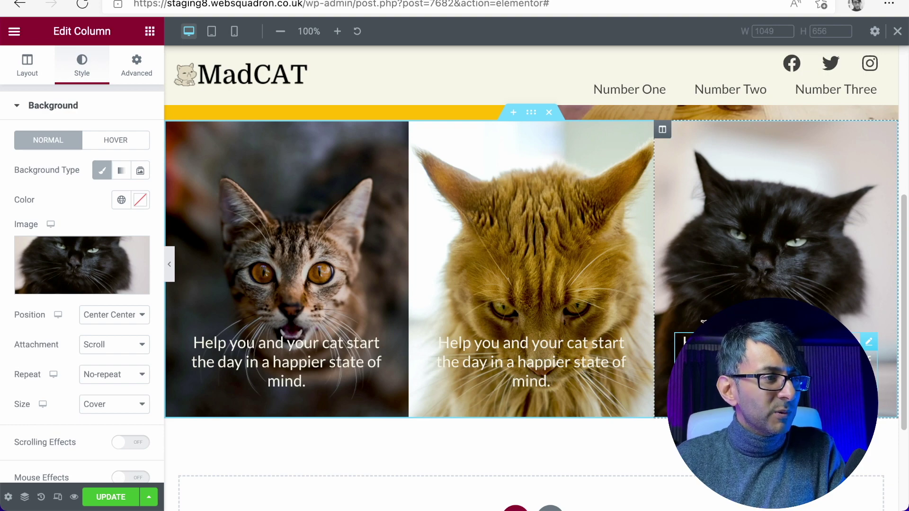
scroll(642, 417, "up", 5)
scroll(642, 417, "down", 5)
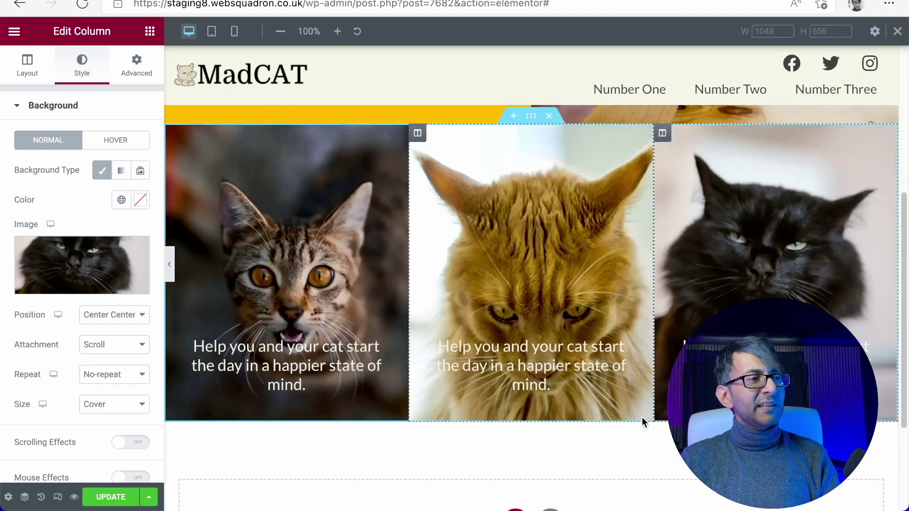
scroll(642, 416, "up", 1)
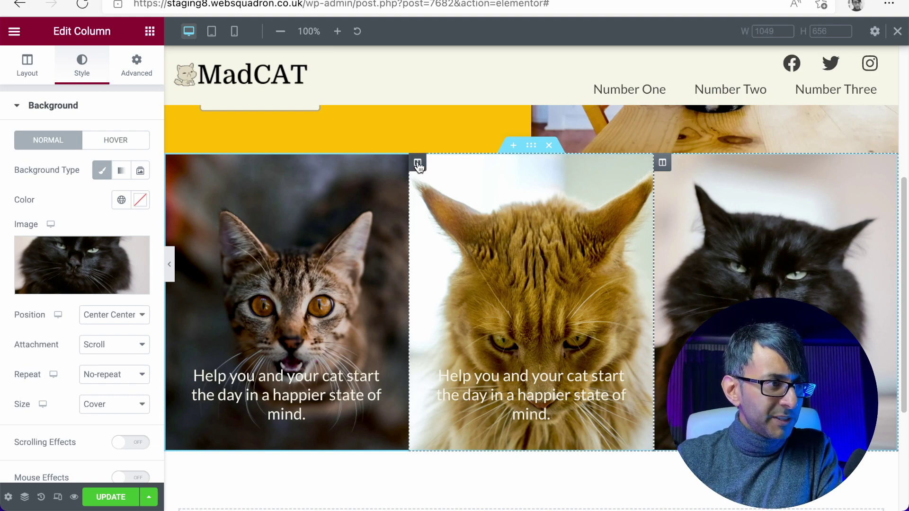
Step: Reorder the columns to orange, black, tabby and collapse the panel for a full-width preview
left_click_drag(417, 165, 171, 188)
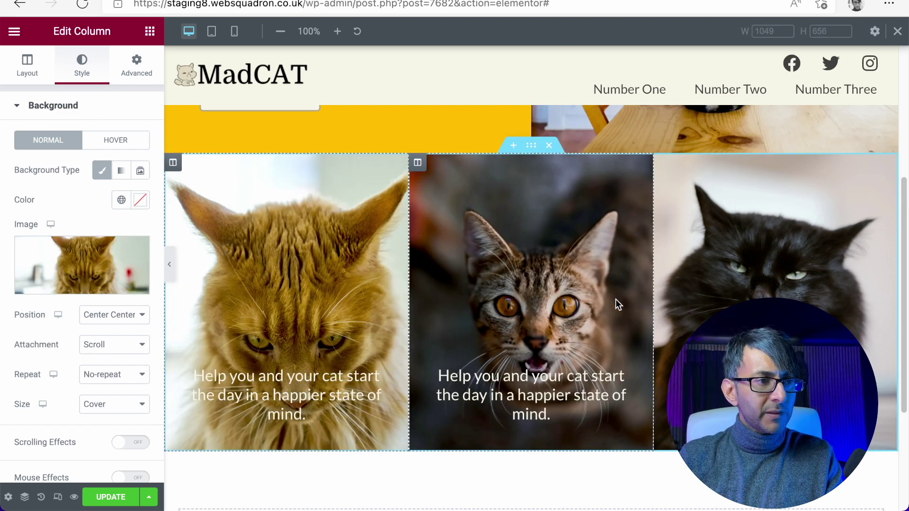
scroll(634, 247, "up", 4)
scroll(657, 199, "down", 3)
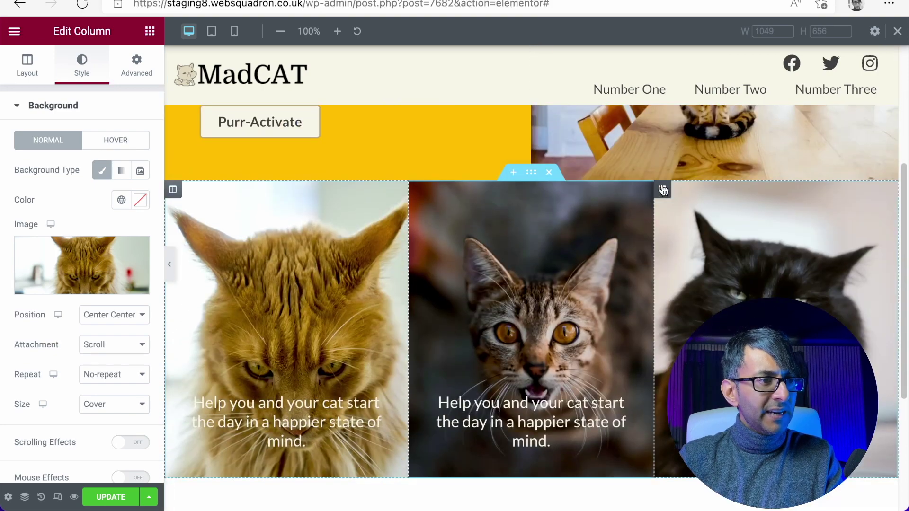
left_click_drag(663, 189, 625, 268)
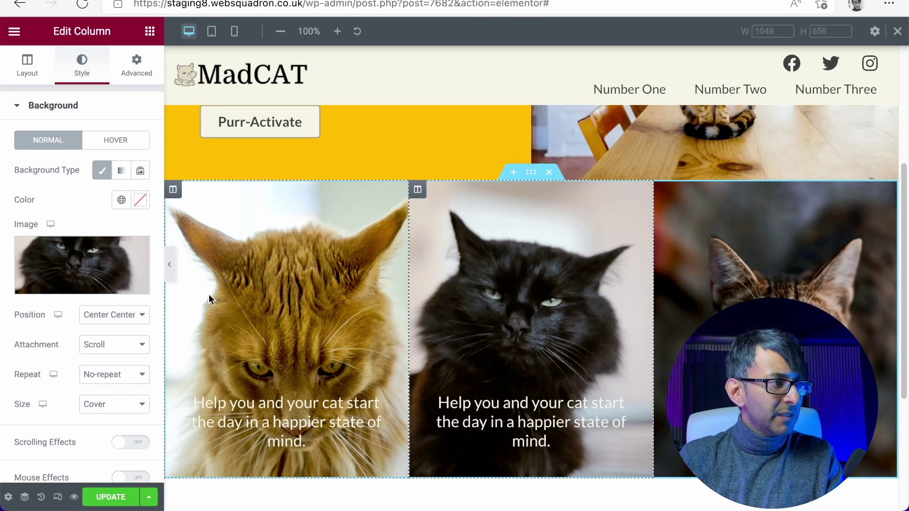
left_click(169, 264)
scroll(635, 321, "up", 2)
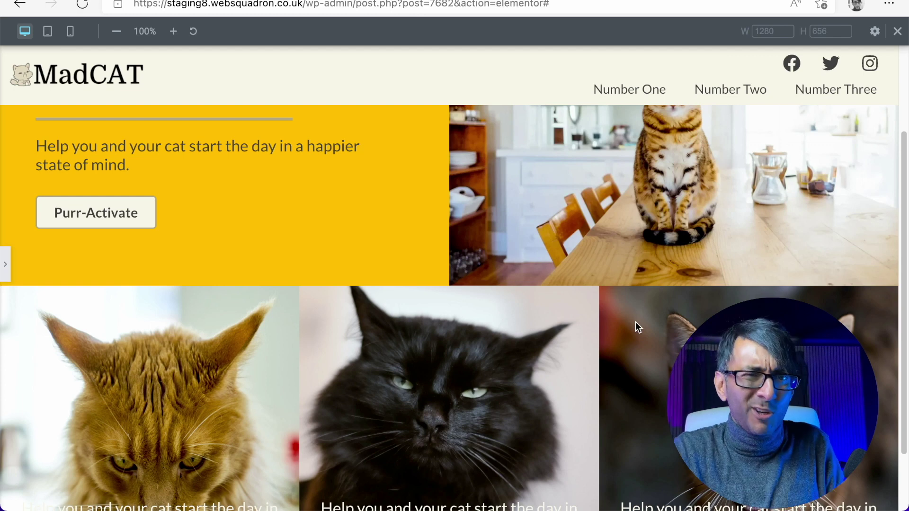
Step: Review the three-cat strip in the full-width preview and restore the Elementor editing panel
scroll(594, 326, "down", 2)
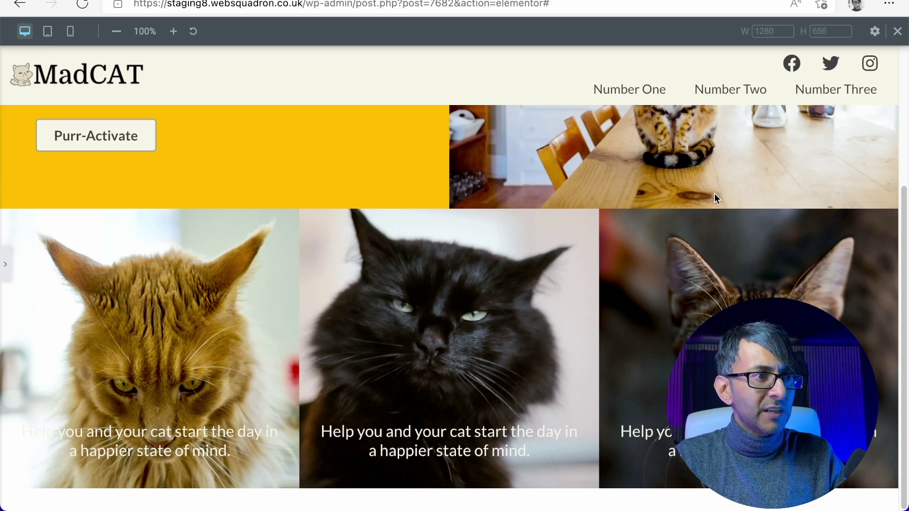
scroll(714, 195, "up", 5)
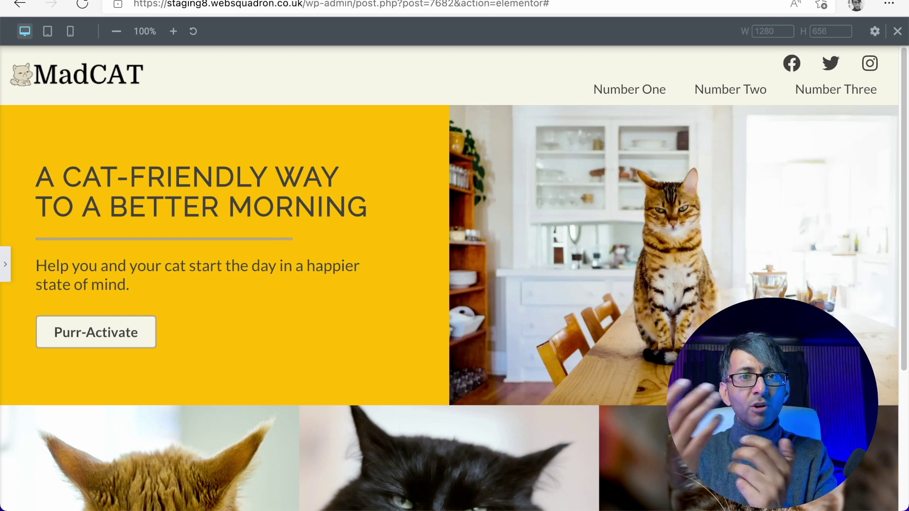
scroll(378, 324, "down", 3)
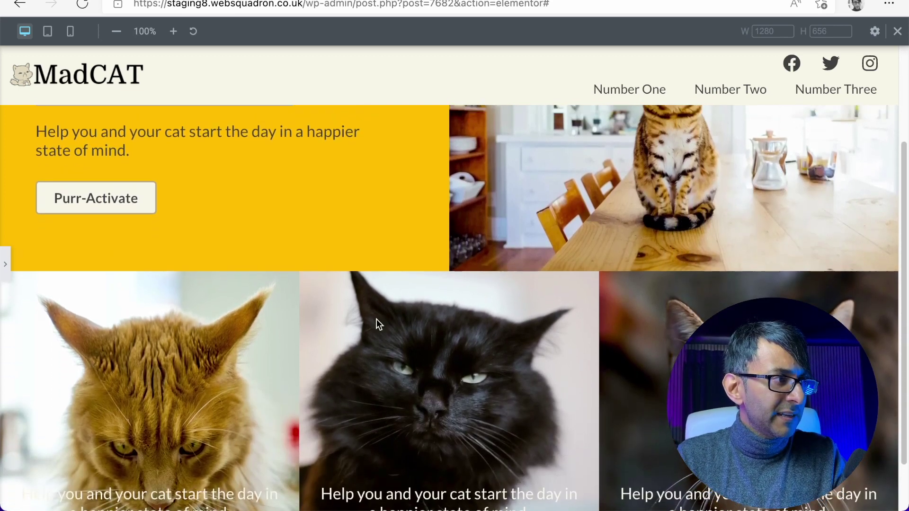
left_click(5, 264)
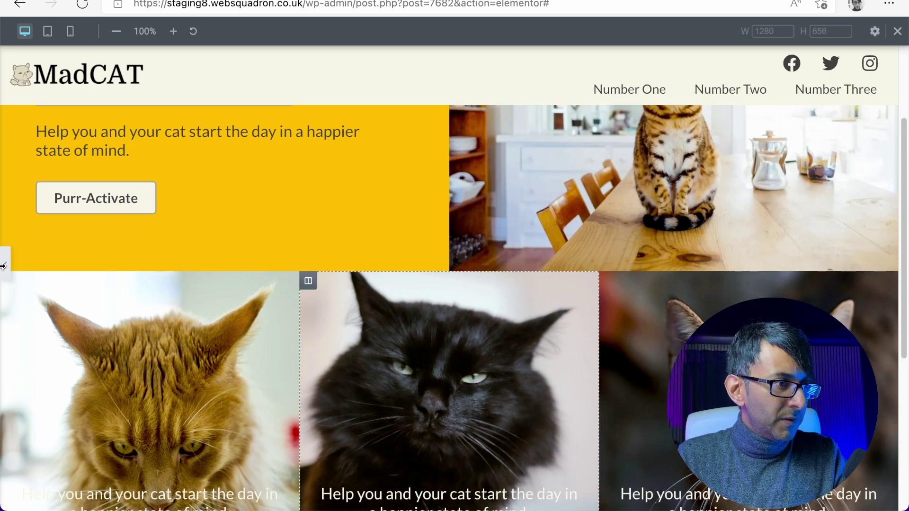
scroll(393, 346, "down", 5)
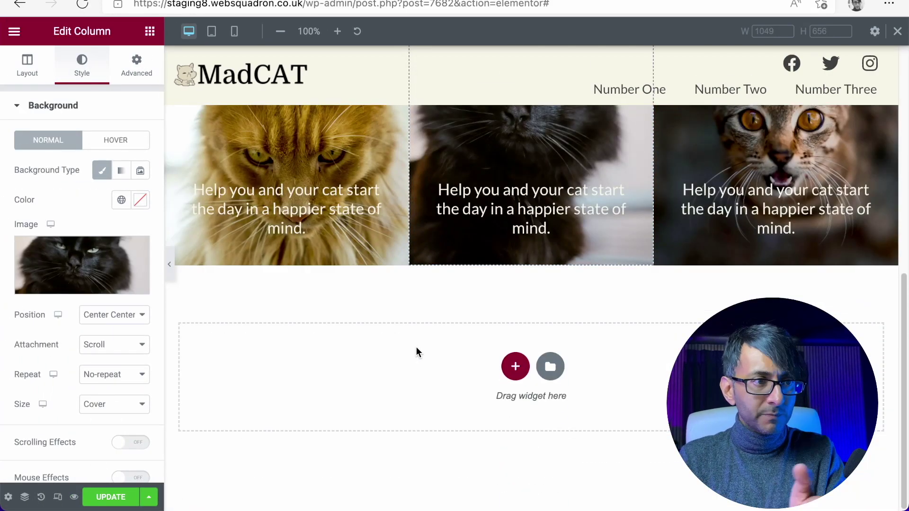
scroll(421, 327, "up", 5)
scroll(477, 358, "down", 1)
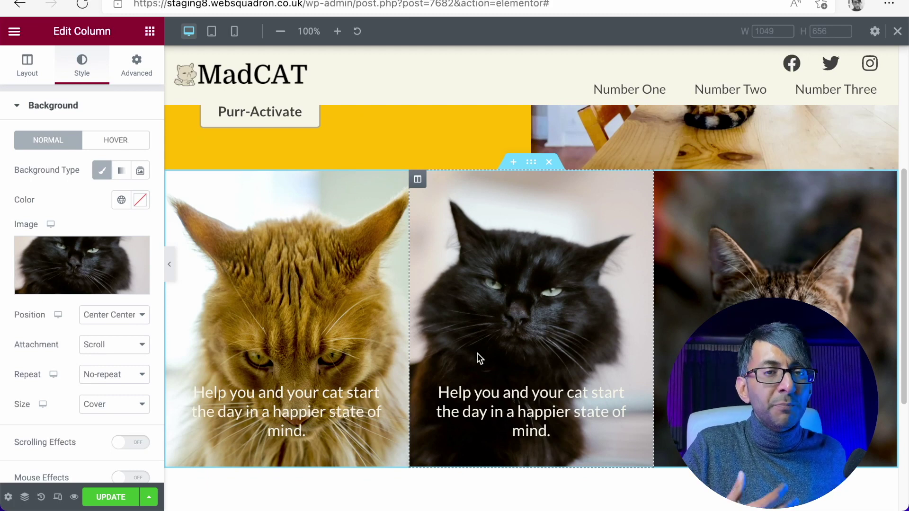
Step: Enter 'b' in the left cat caption heading's Link field
left_click(286, 397)
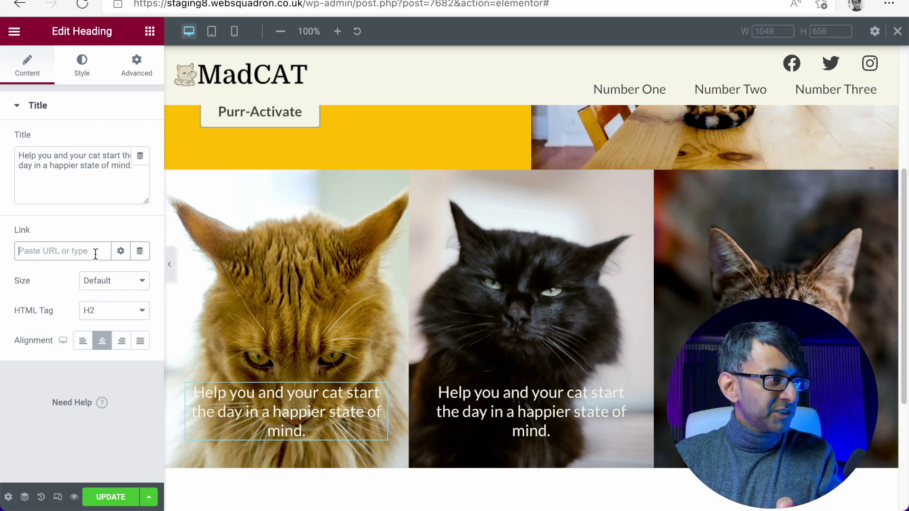
type("bertha")
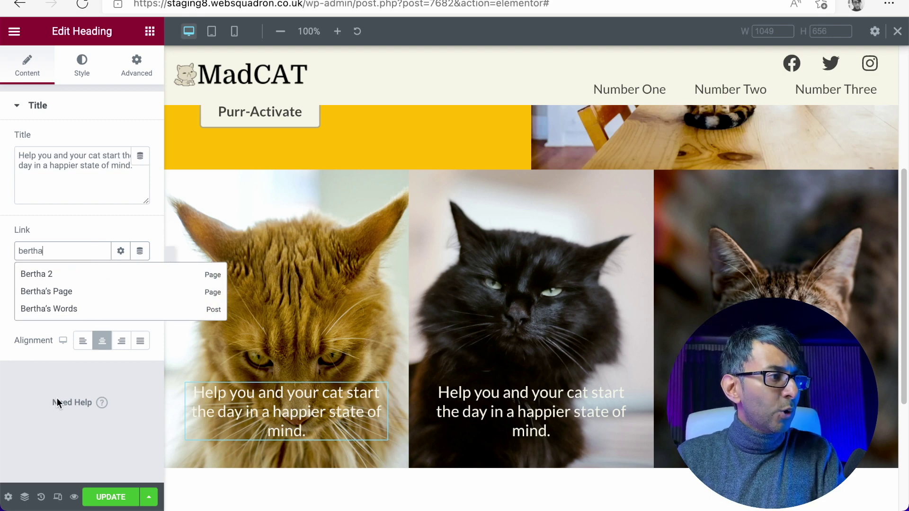
left_click(44, 419)
Step: Apply a Popup dynamic link tag to the caption, check its settings, then remove it
left_click(140, 251)
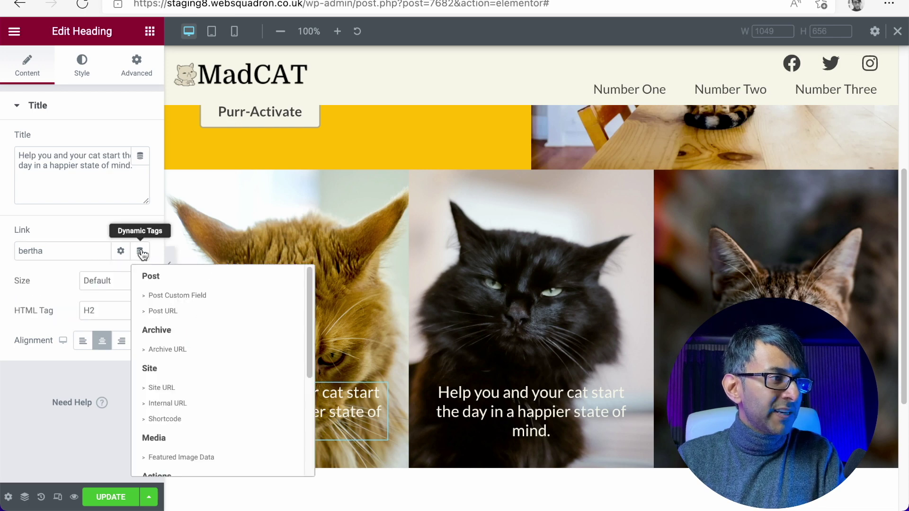
scroll(183, 402, "down", 3)
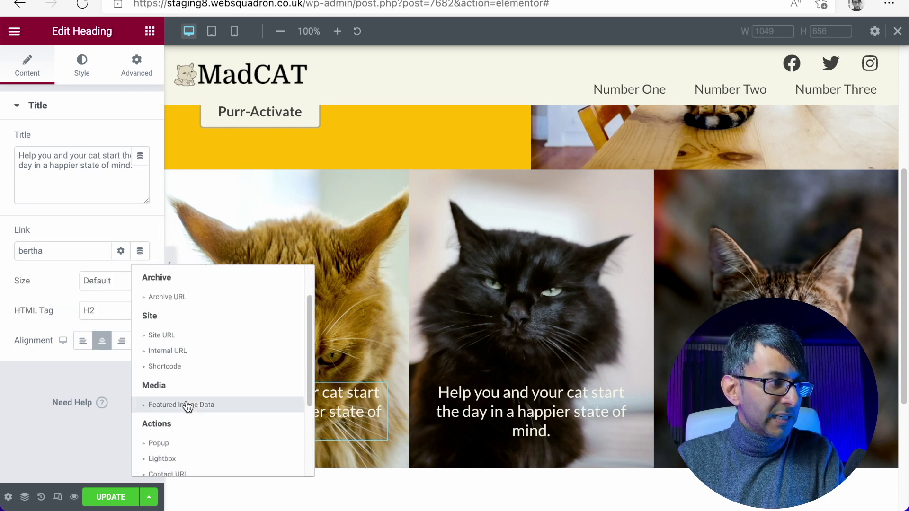
left_click(175, 368)
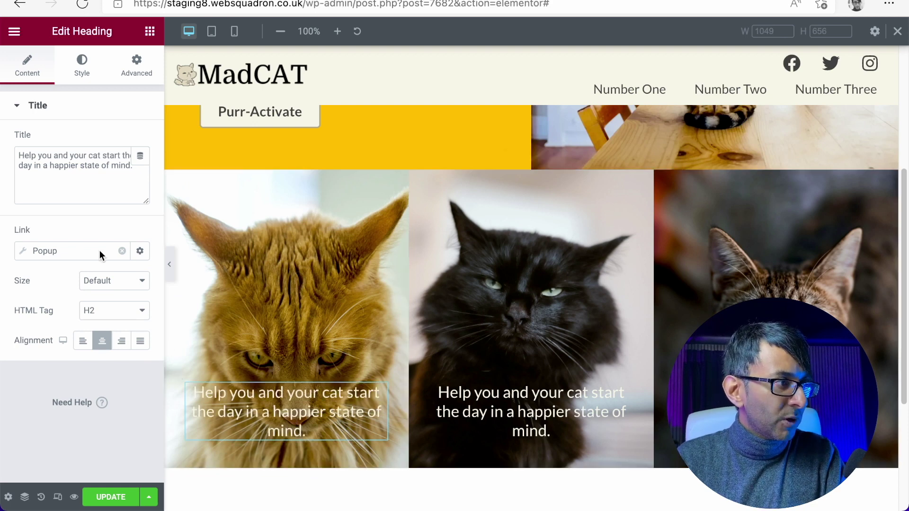
left_click(21, 251)
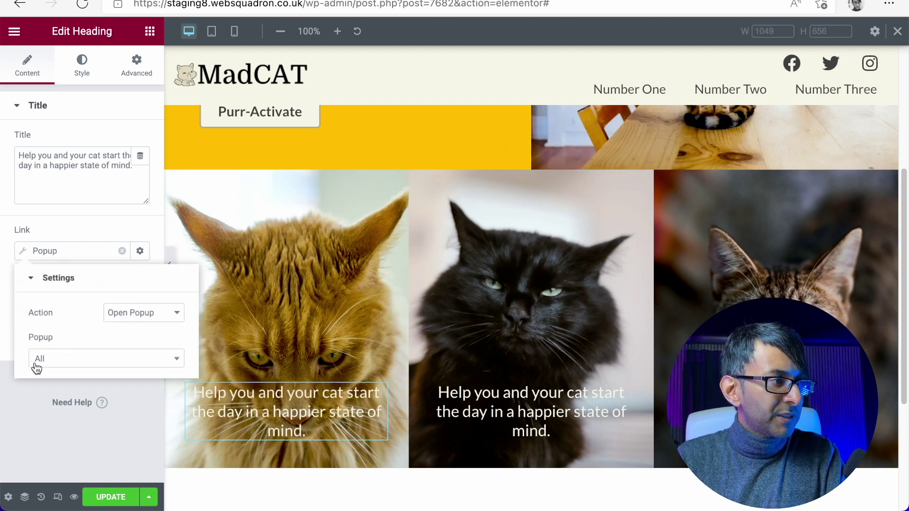
left_click(46, 441)
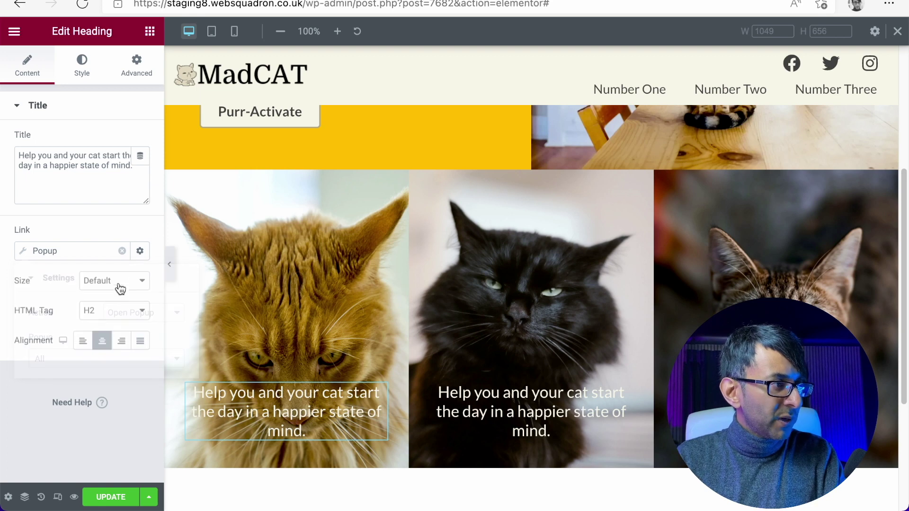
left_click(122, 251)
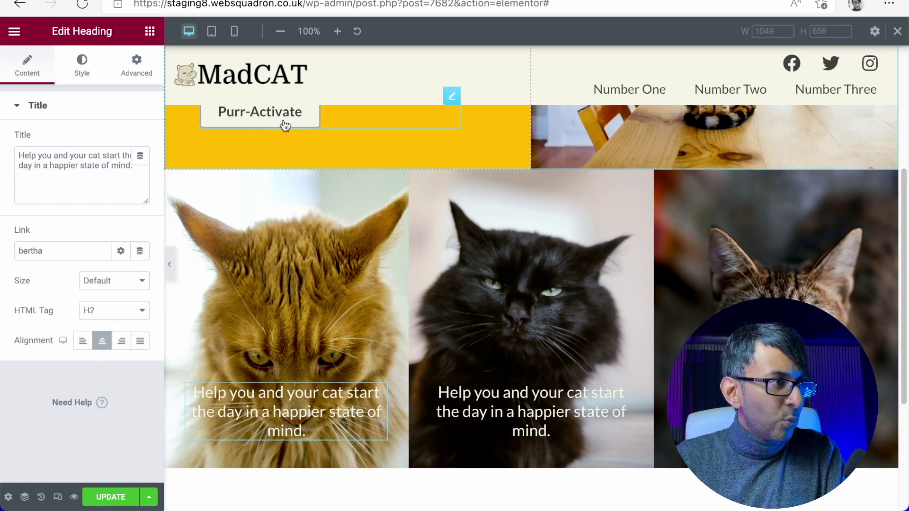
left_click(550, 429)
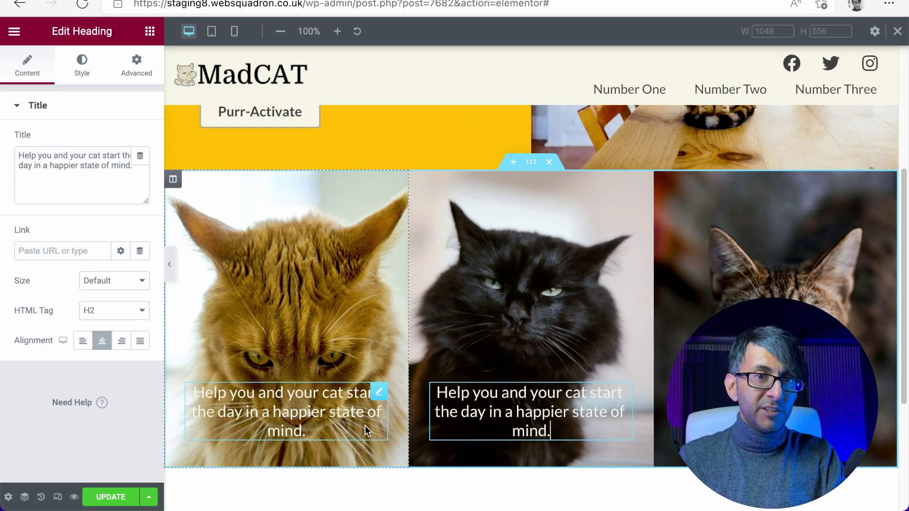
Step: Clear all the existing text from the left cat caption's Title
left_click(378, 398)
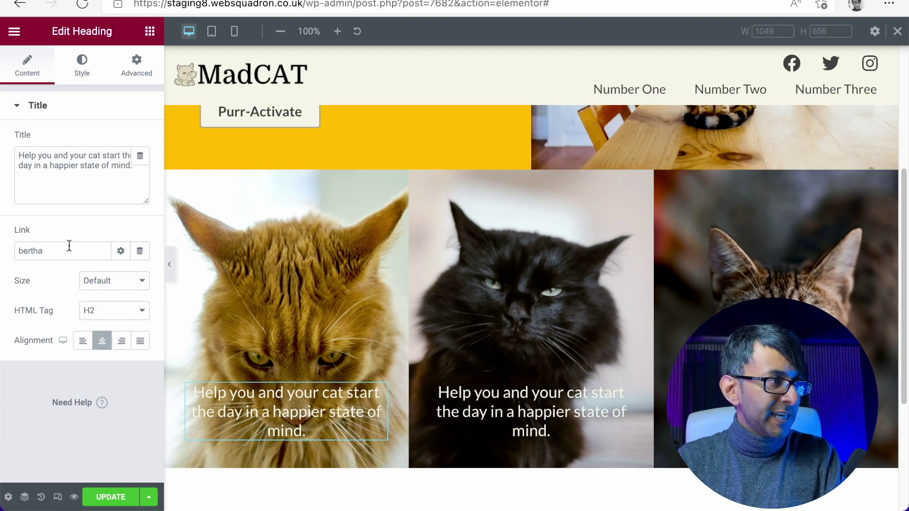
left_click(91, 180)
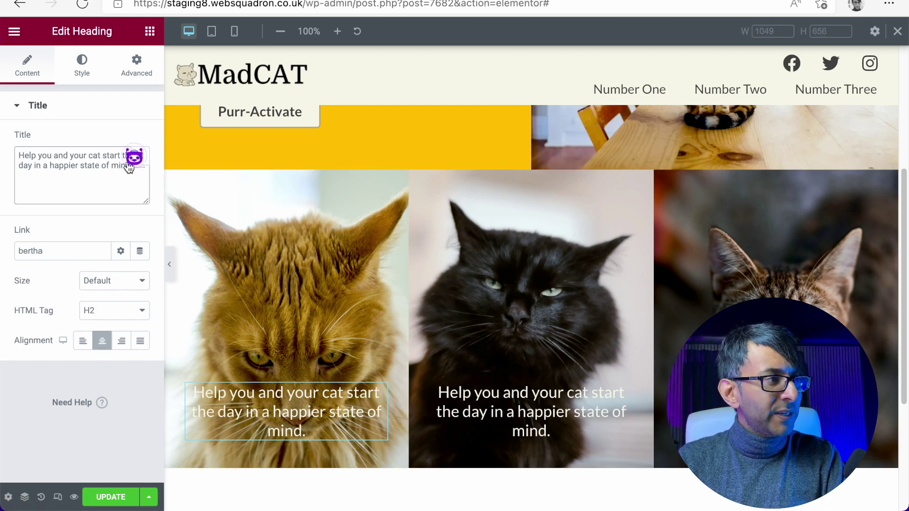
key("ctrl+a")
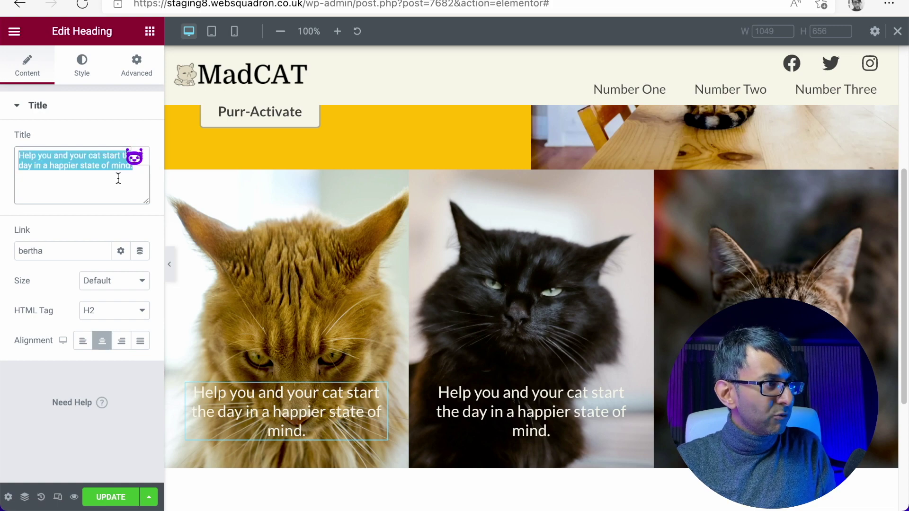
key("BackSpace")
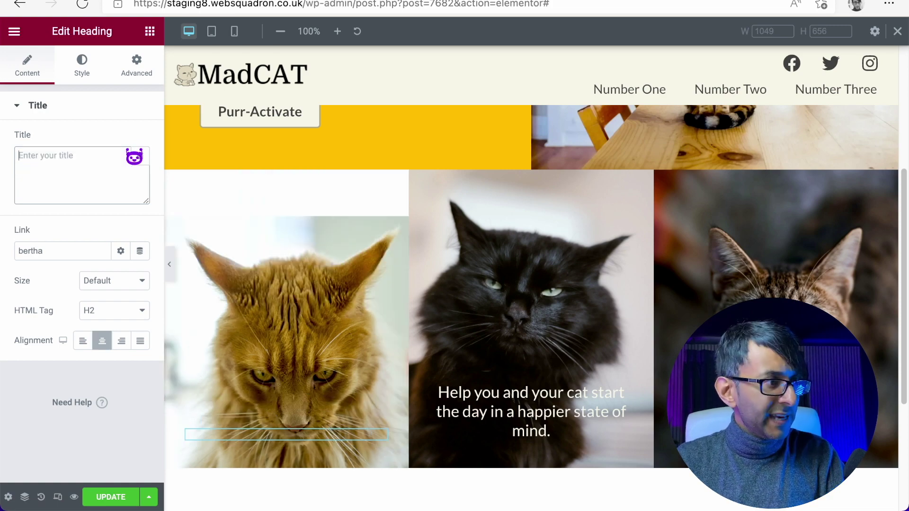
Step: Generate Bertha.ai Paragraph Generator ideas titled 'Angry Cats', described as 'Angry cats make a mess'
left_click(133, 158)
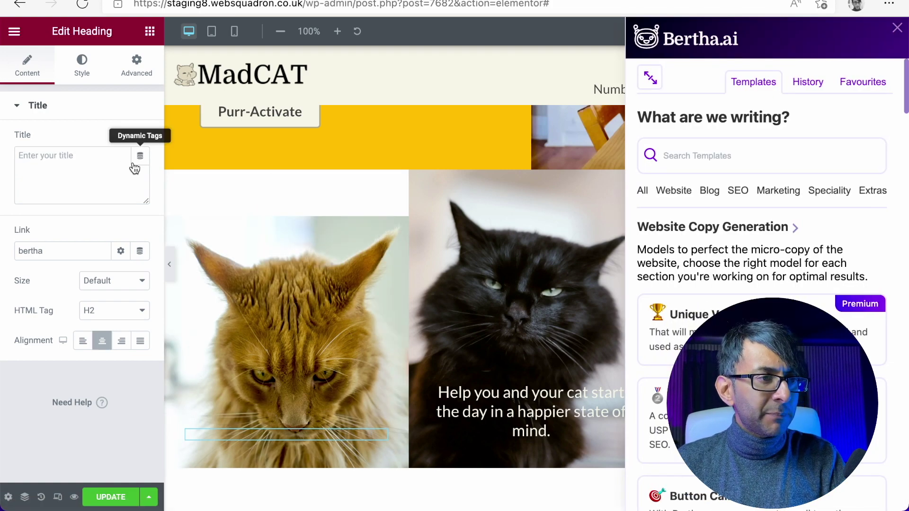
scroll(788, 258, "down", 6)
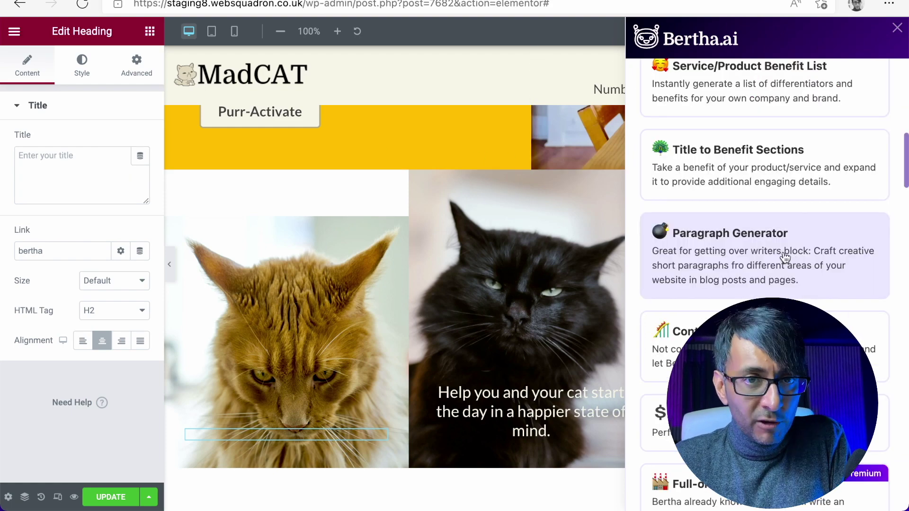
left_click(784, 256)
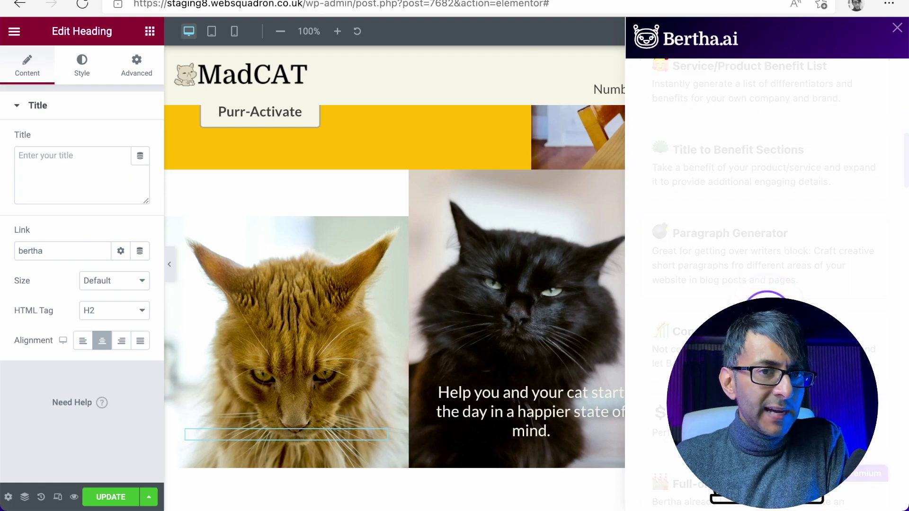
left_click(746, 242)
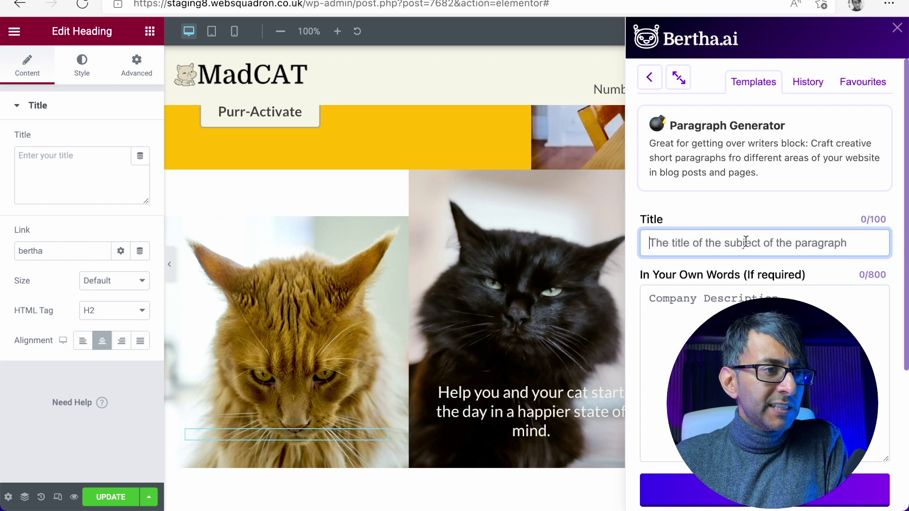
type("An")
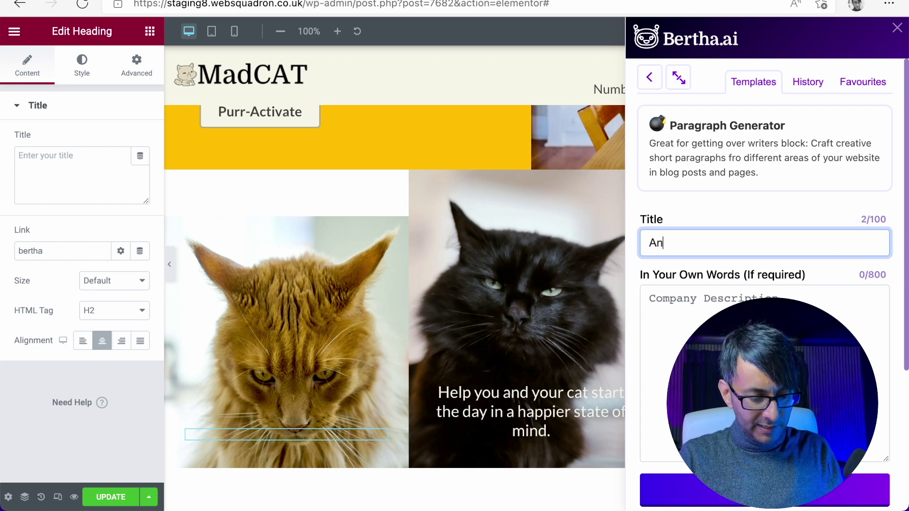
type("gry Cats")
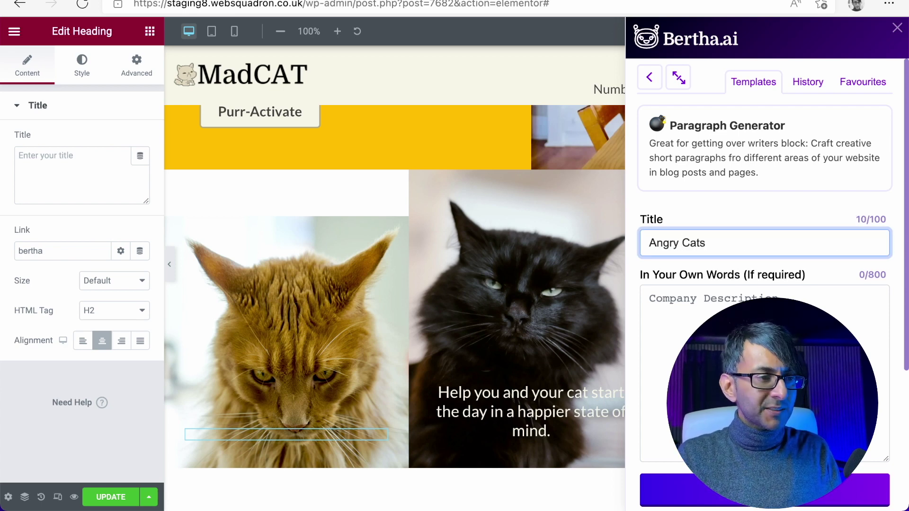
left_click(649, 298)
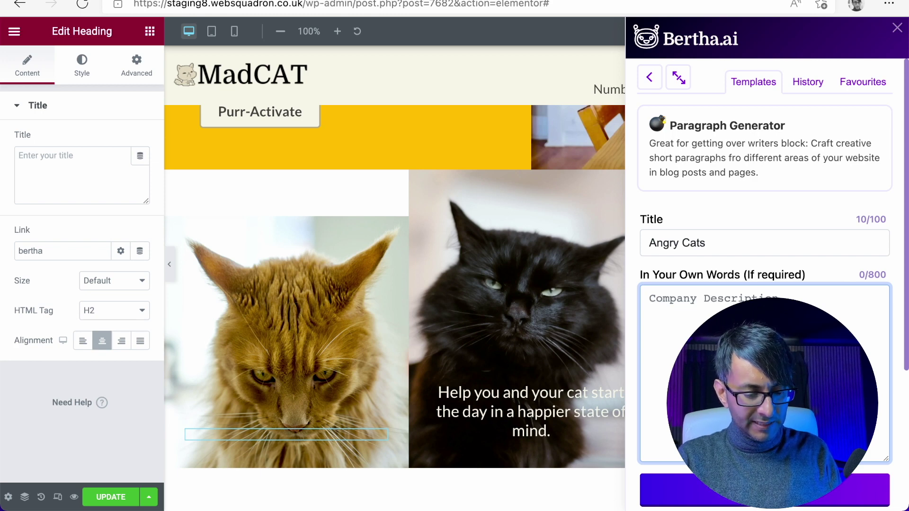
type("Angry cats m")
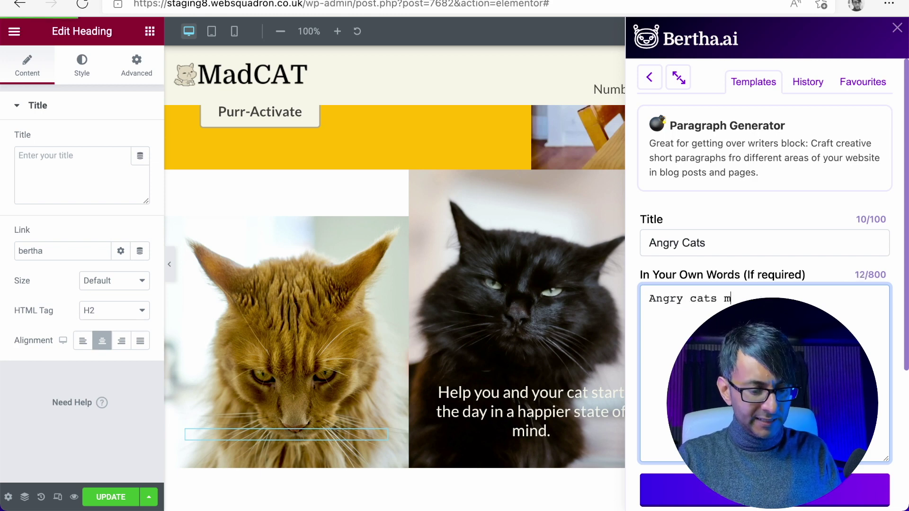
type("ake a mess")
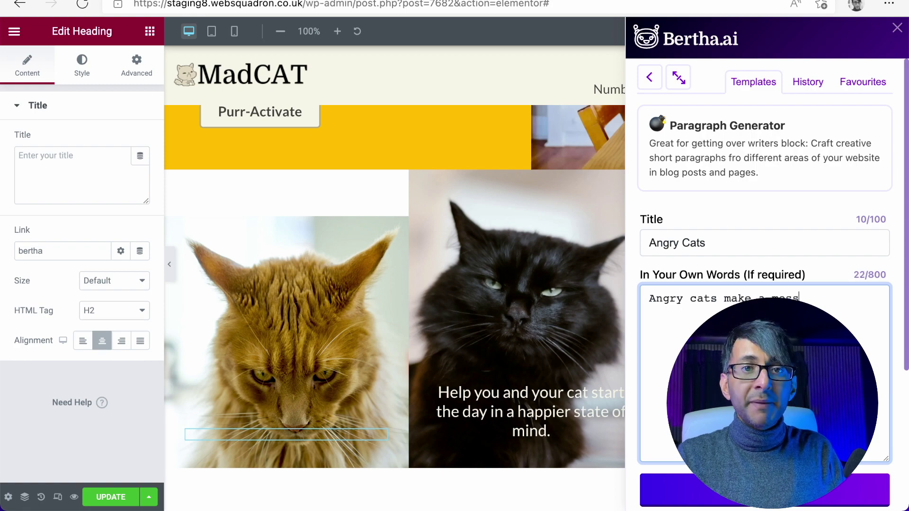
left_click(764, 490)
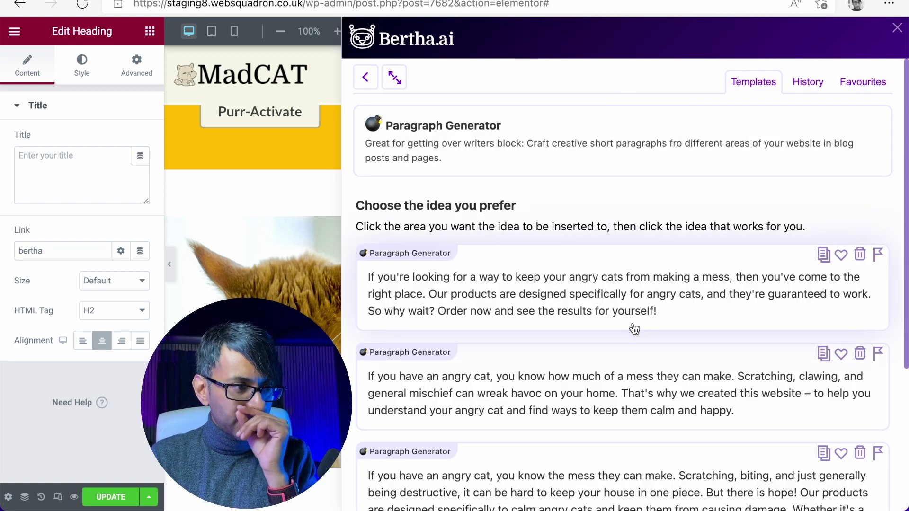
Step: Copy the third generated paragraph and paste it into the empty caption Title
scroll(632, 327, "down", 5)
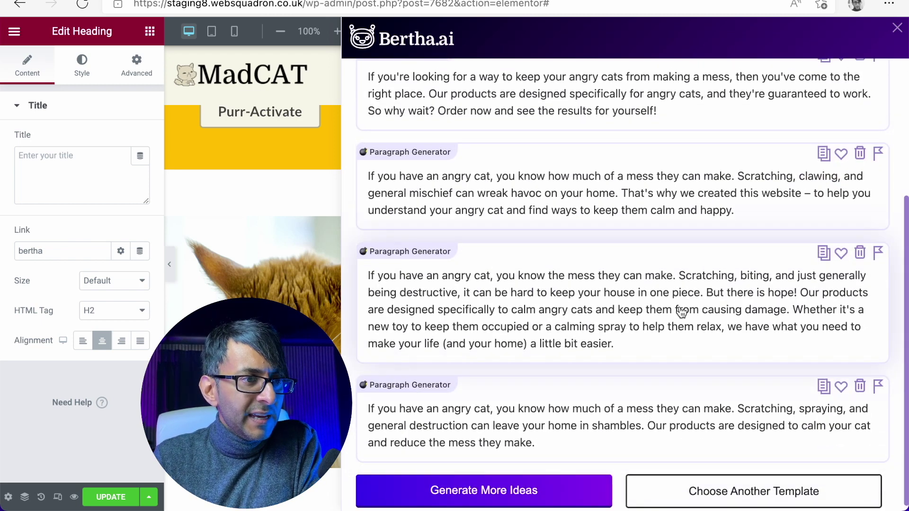
left_click(822, 258)
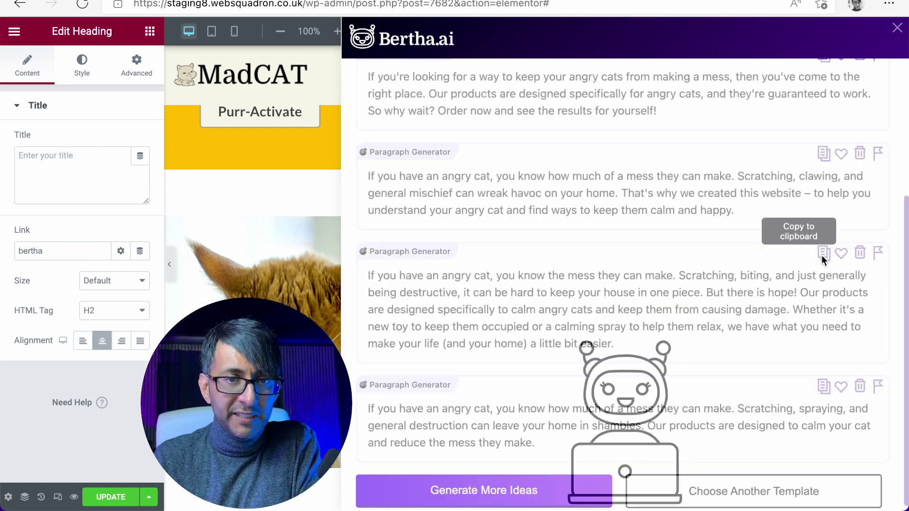
left_click(100, 174)
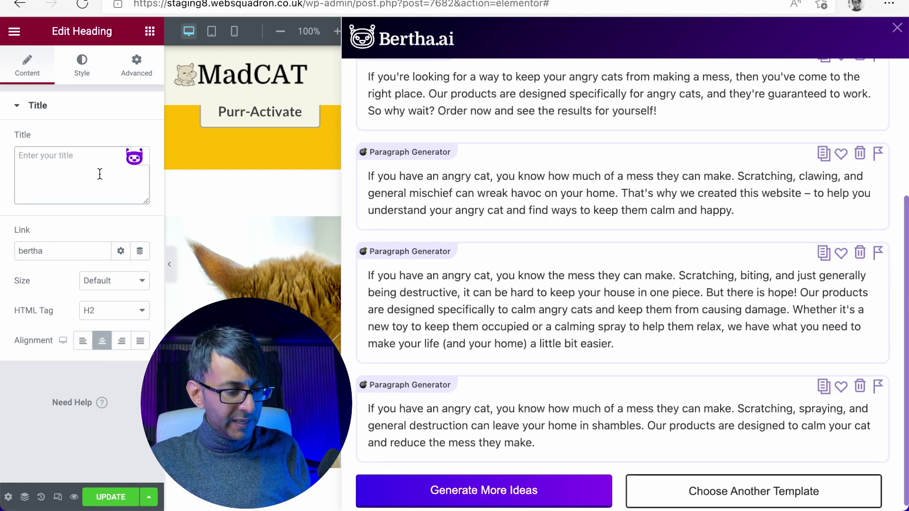
key("ctrl+v")
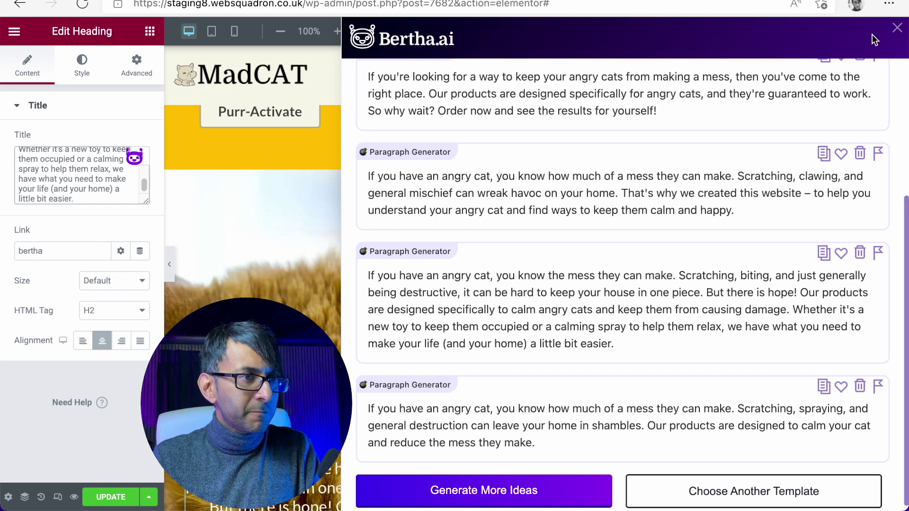
Step: Close Bertha.ai and delete the caption's opening sentence so it starts at 'Scratching'
left_click(897, 28)
scroll(76, 199, "up", 3)
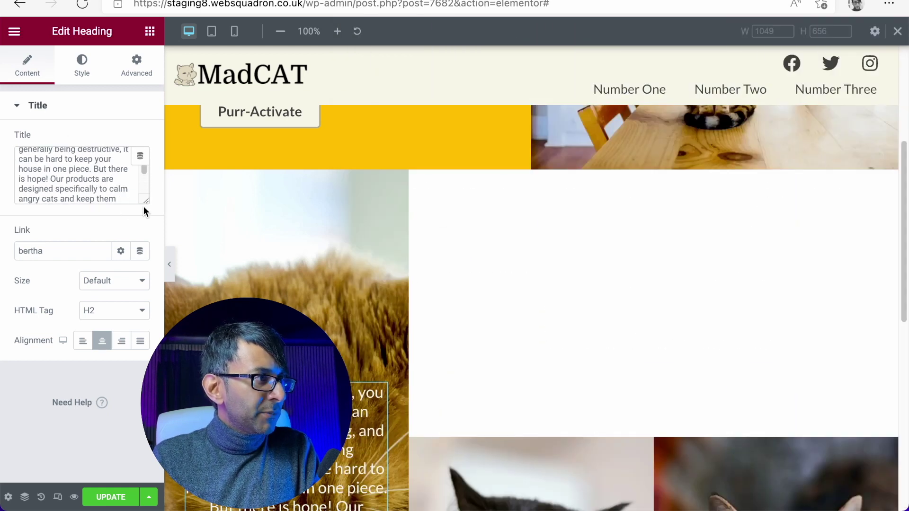
left_click_drag(146, 201, 162, 326)
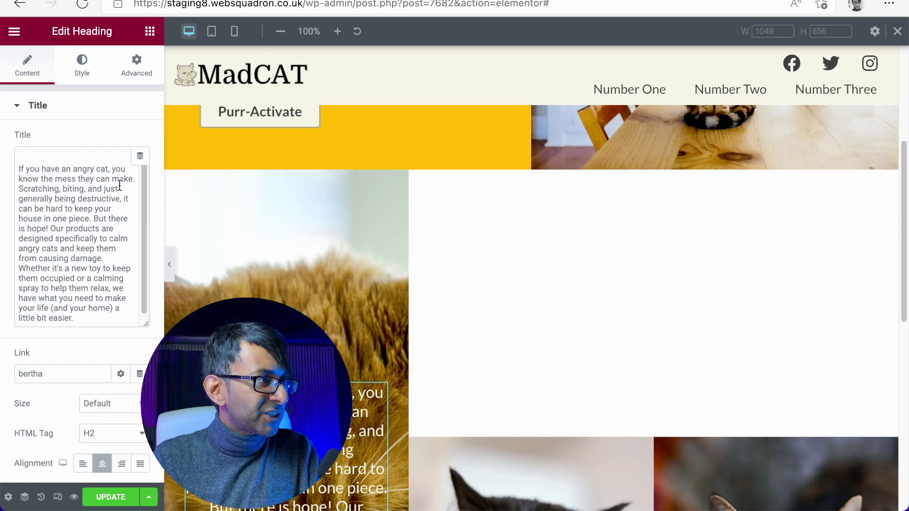
left_click_drag(133, 178, 18, 169)
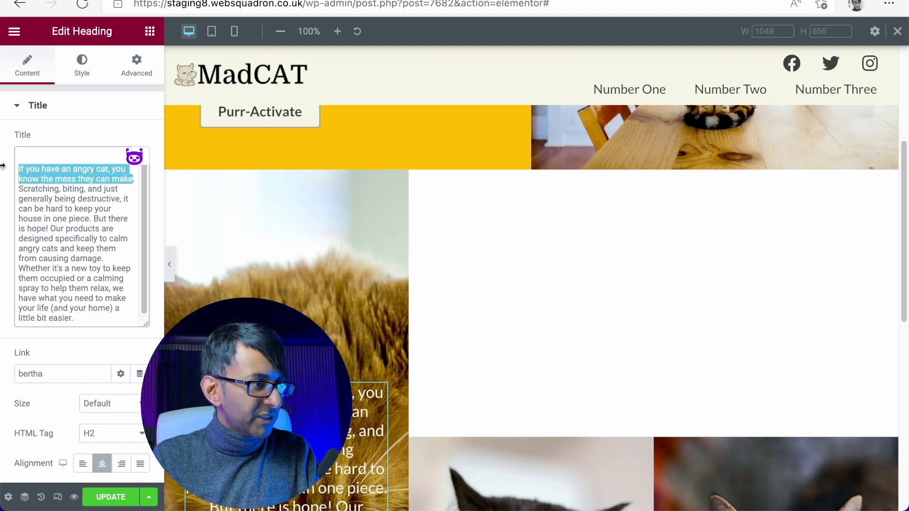
key("BackSpace")
key("Delete")
key("Delete")
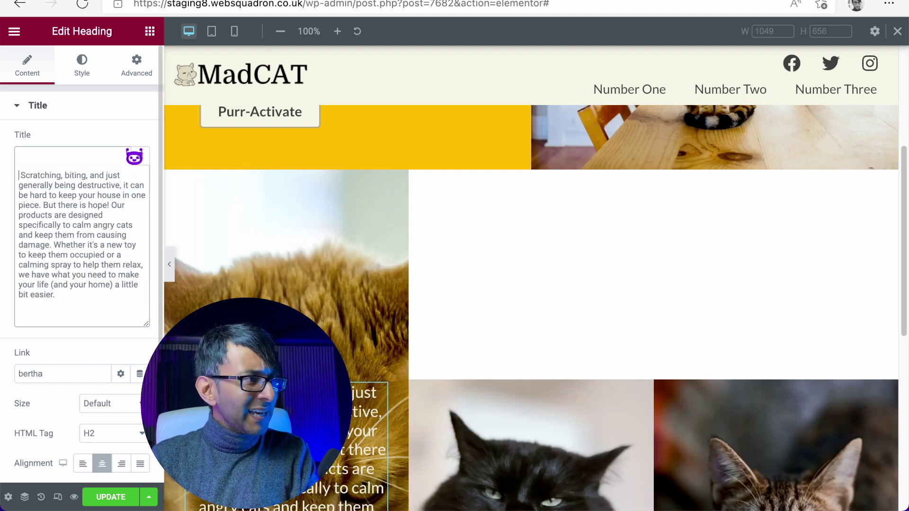
key("Delete")
key("Delete")
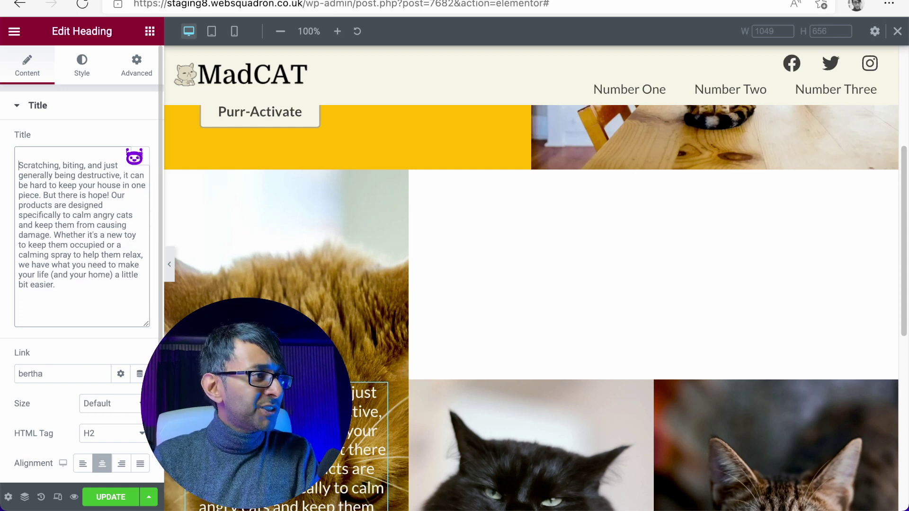
key("Delete")
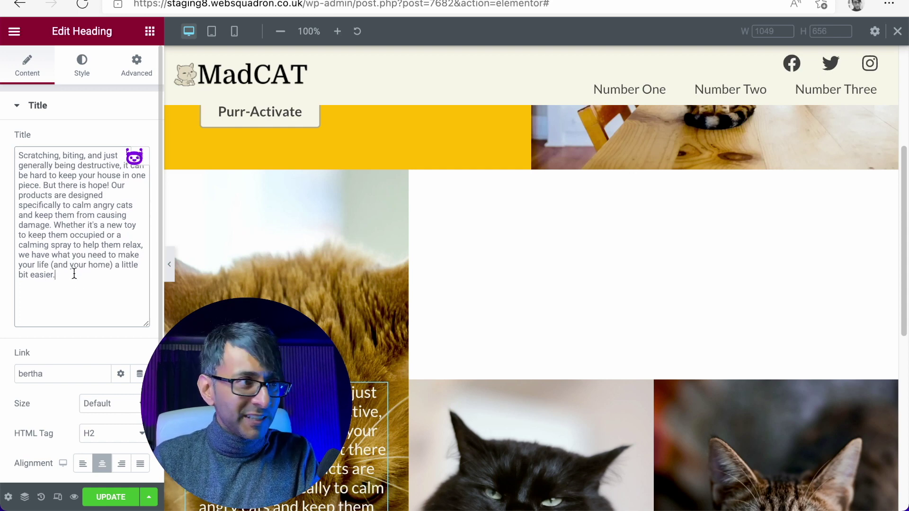
Step: Delete everything after 'destructive', leaving no trailing comma or period
left_click_drag(74, 272, 123, 166)
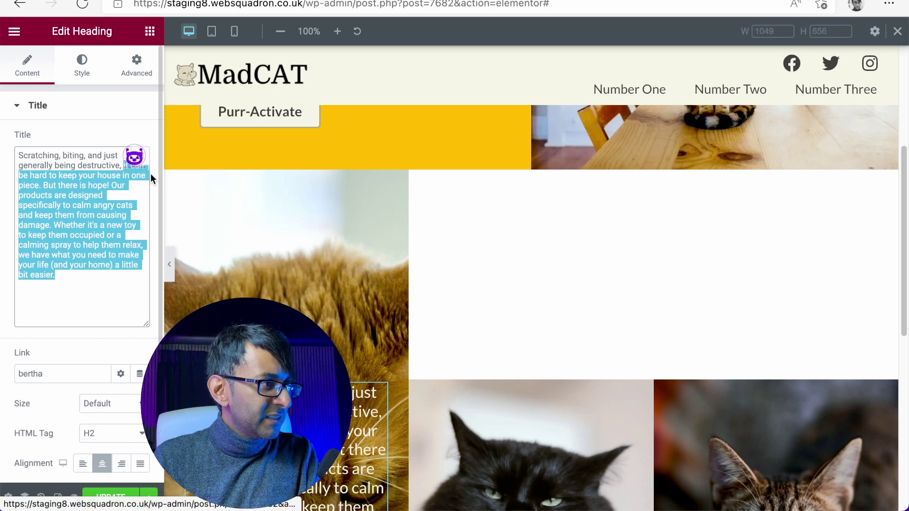
key("BackSpace")
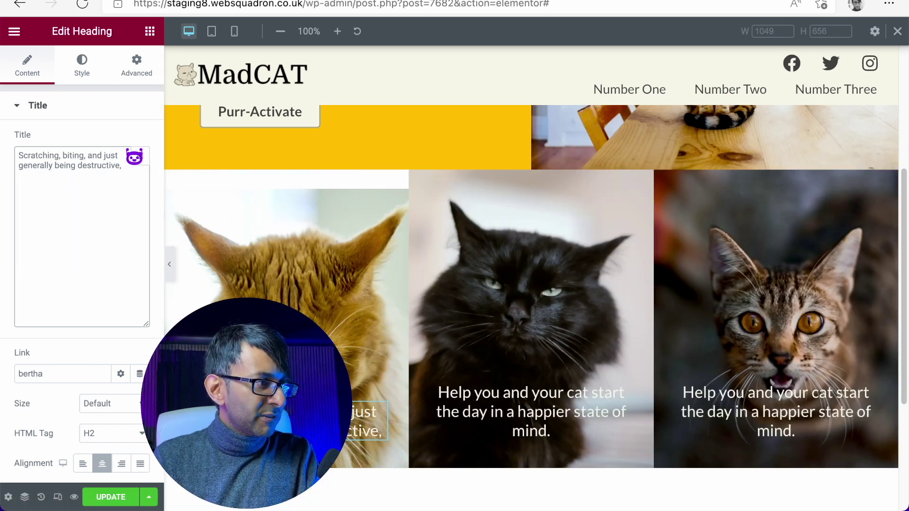
key("BackSpace")
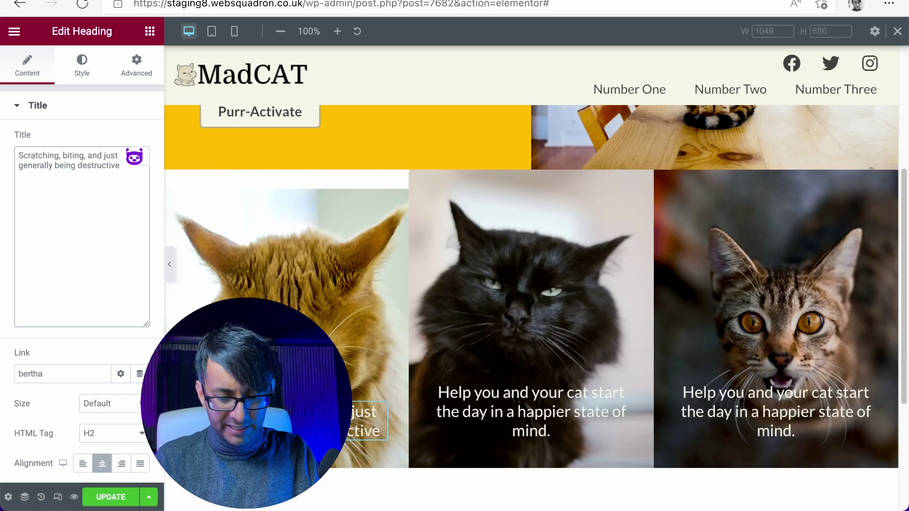
type(".")
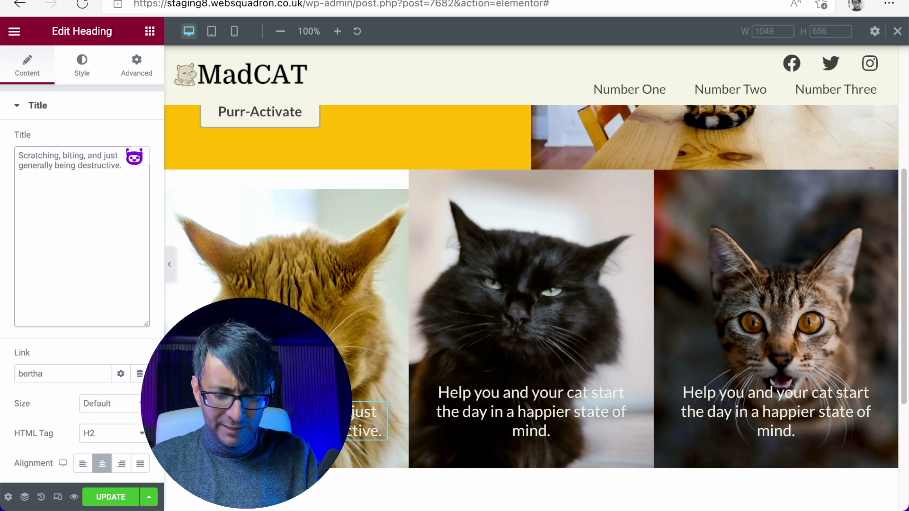
key("BackSpace")
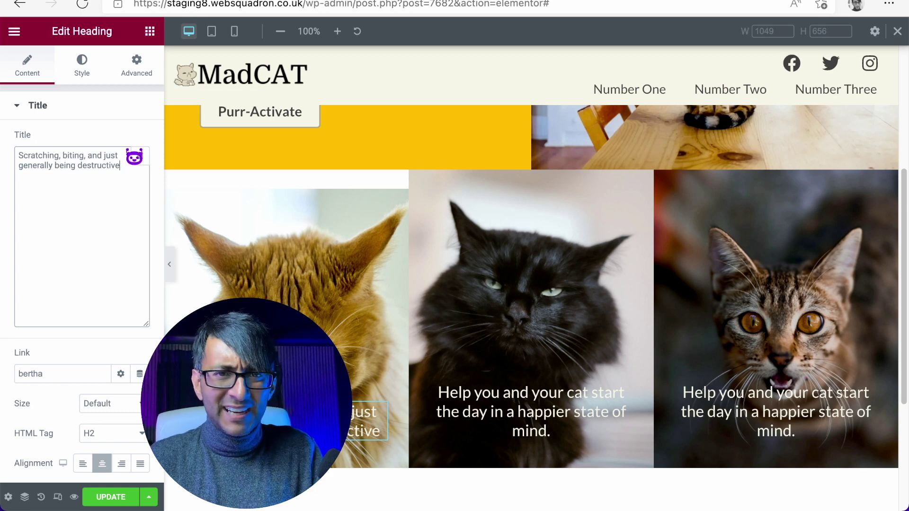
left_click(523, 401)
Step: Delete all the existing text from the middle cat caption's Title
left_click(111, 173)
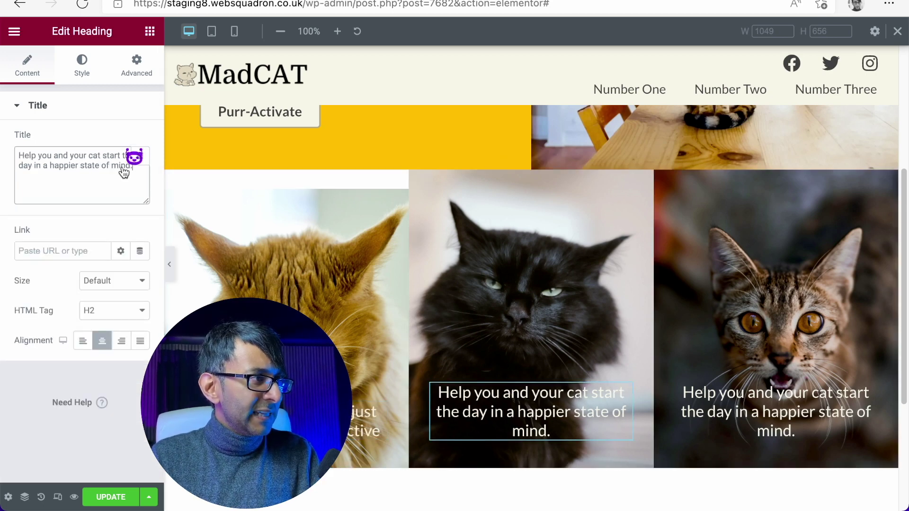
key("ctrl+a")
key("BackSpace")
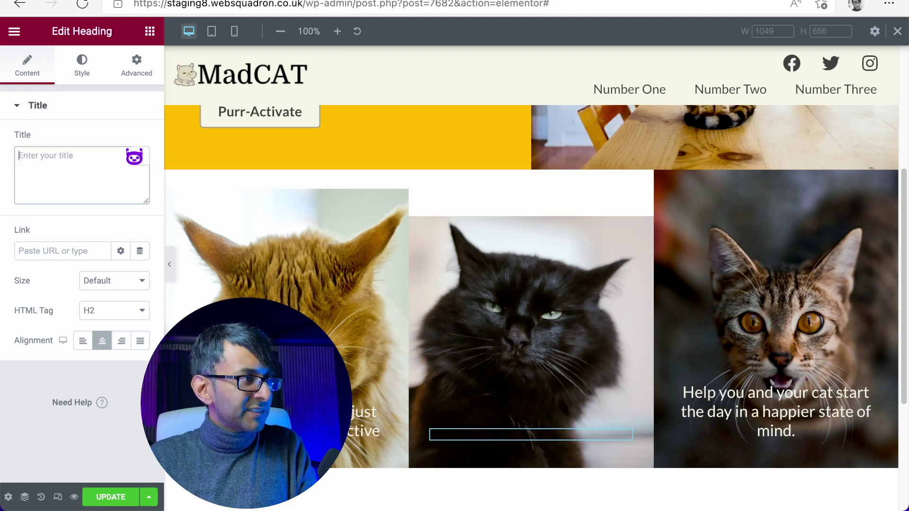
Step: Copy Bertha.ai's paragraph about clawing and general mischief, then close the panel
left_click(134, 157)
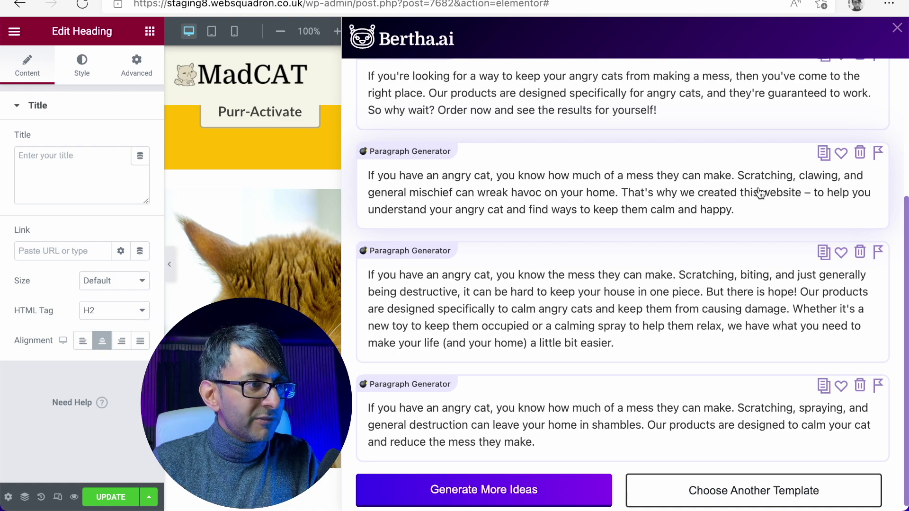
left_click(823, 152)
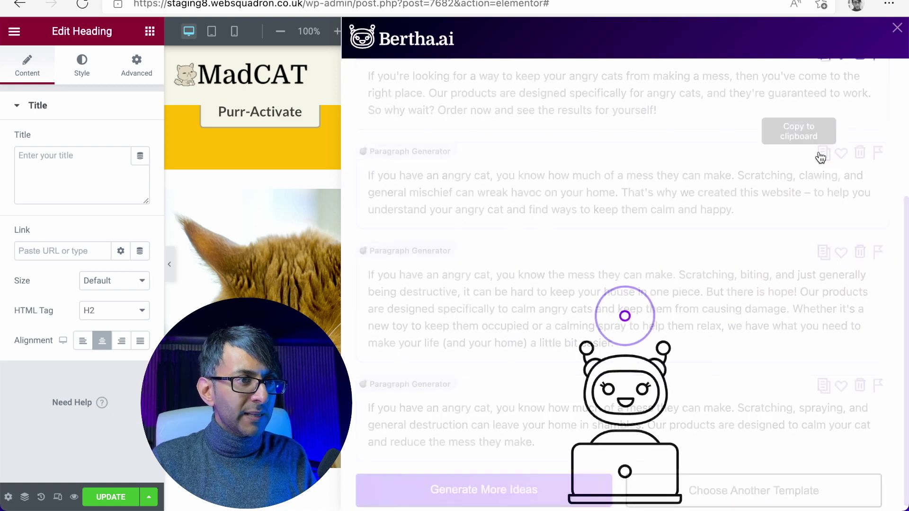
left_click(897, 28)
Step: Paste the copied Bertha paragraph into the middle caption's Title field and enlarge the field
left_click(71, 167)
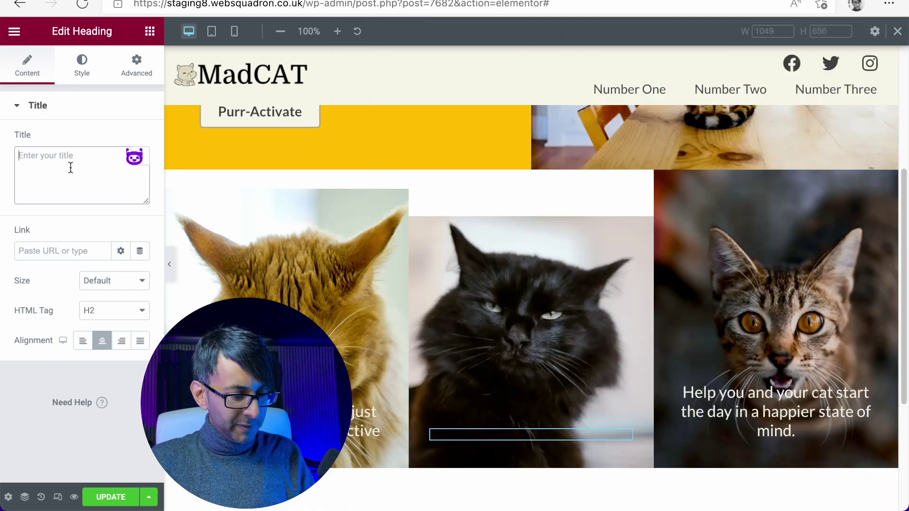
key("ctrl+v")
scroll(77, 168, "up", 5)
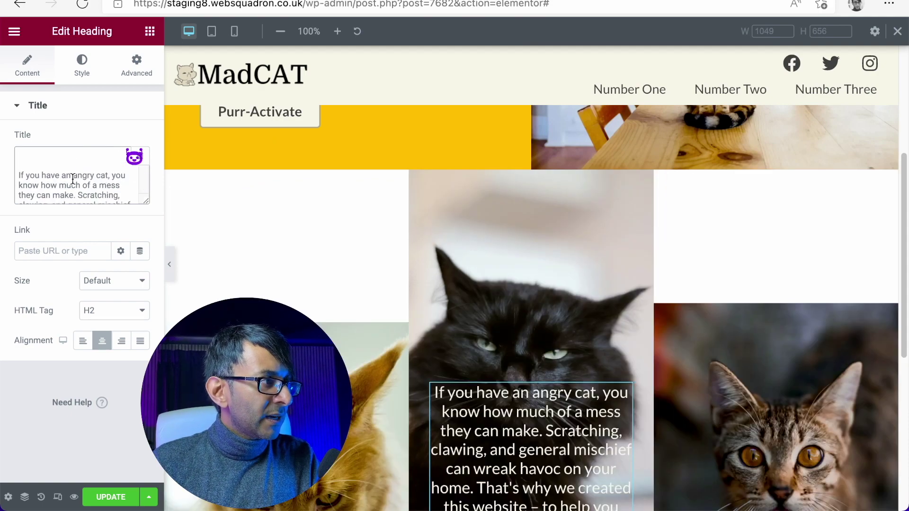
left_click_drag(141, 202, 121, 297)
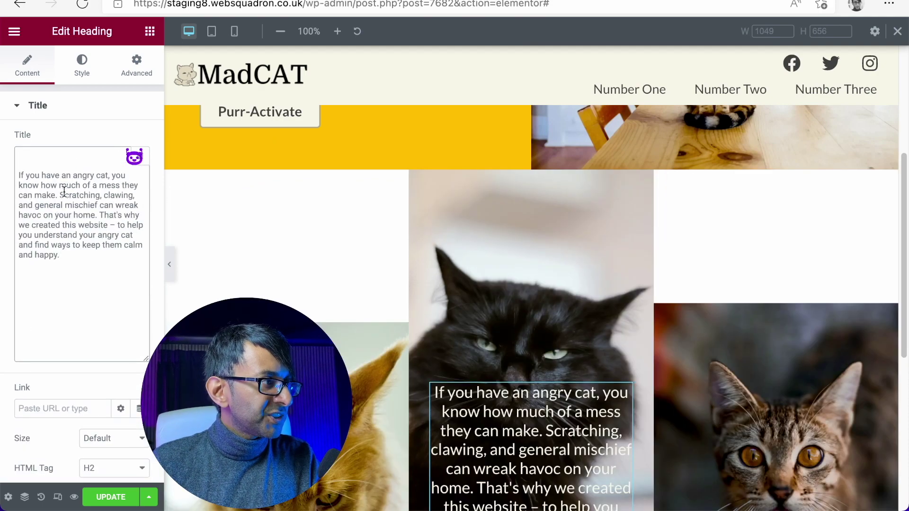
Step: Trim it to 'Clawing, and general mischief can wreak havoc on your home' with a capital C
left_click_drag(101, 190, 24, 148)
key("BackSpace")
key("Delete")
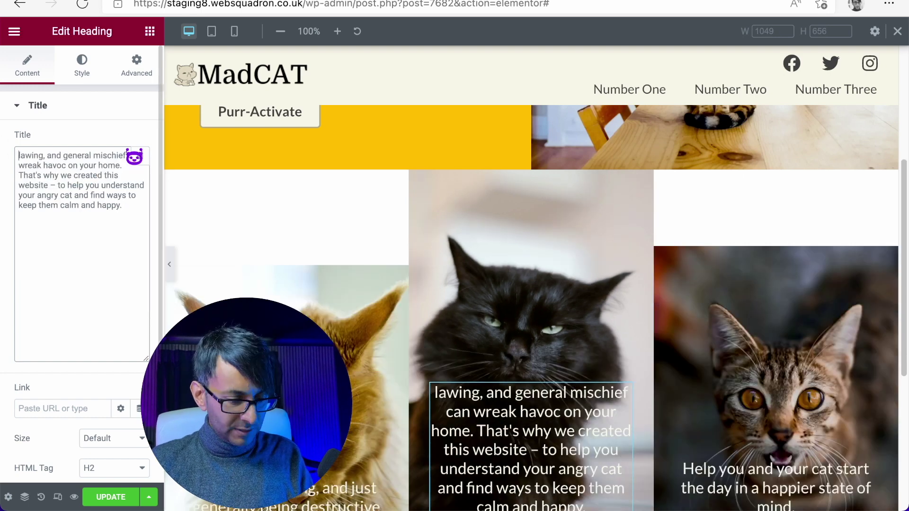
type("C")
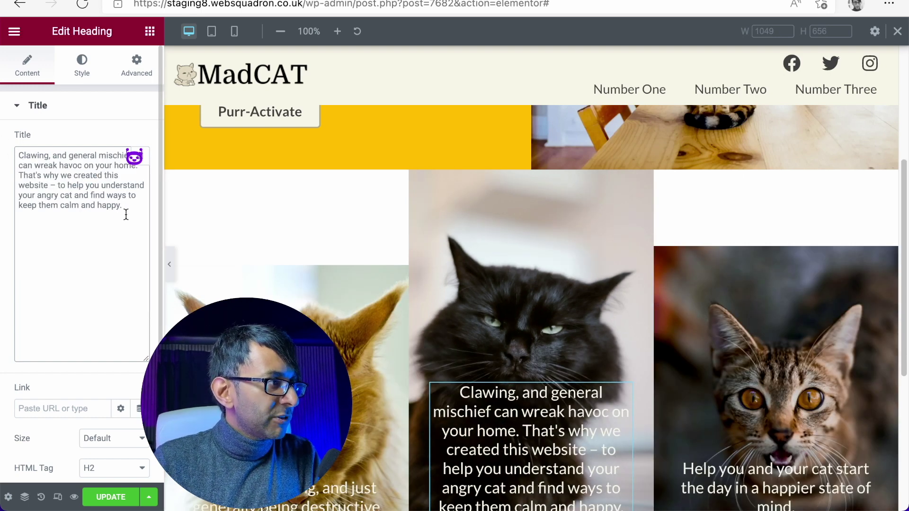
left_click_drag(130, 207, 10, 179)
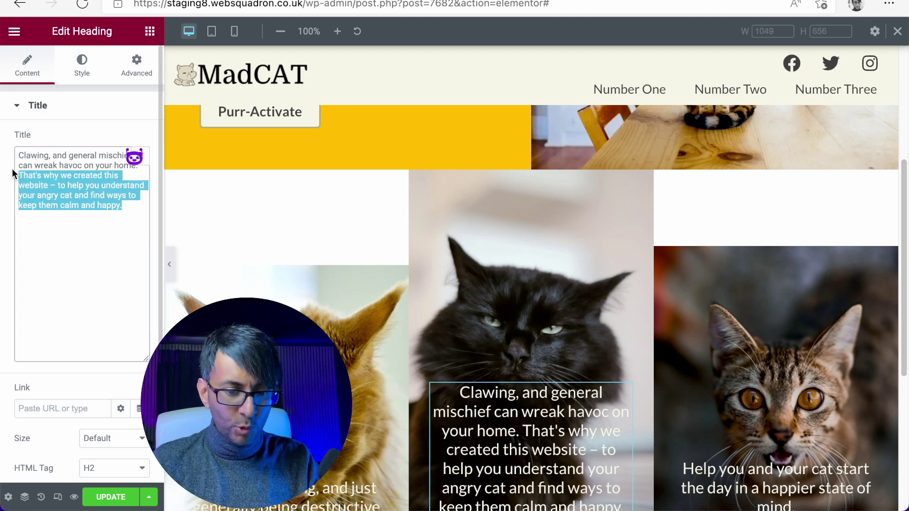
key("BackSpace")
key("BackSpace")
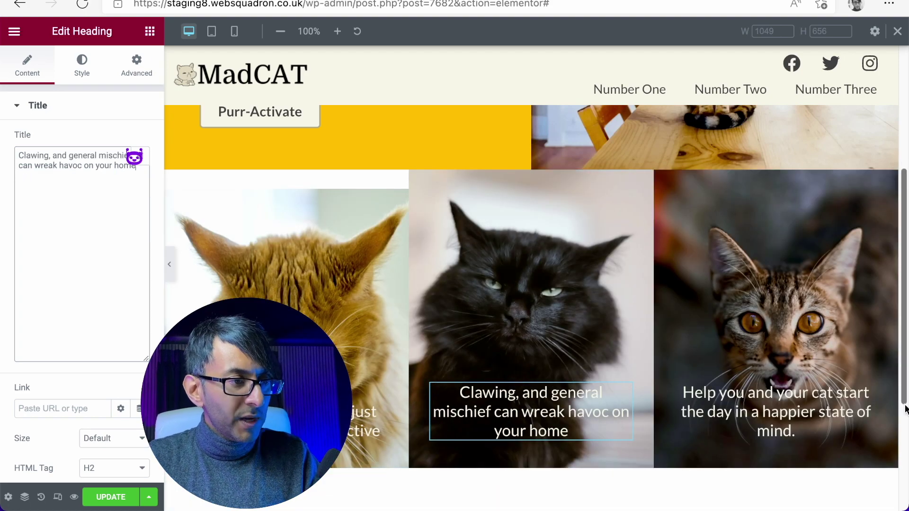
Step: Delete all the existing text from the third cat caption's Title
left_click(835, 385)
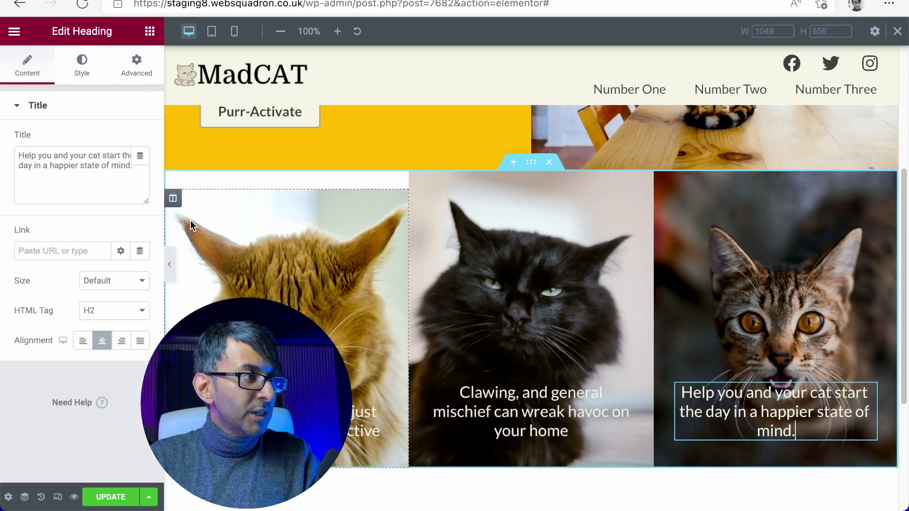
left_click(91, 189)
key("super+a")
key("BackSpace")
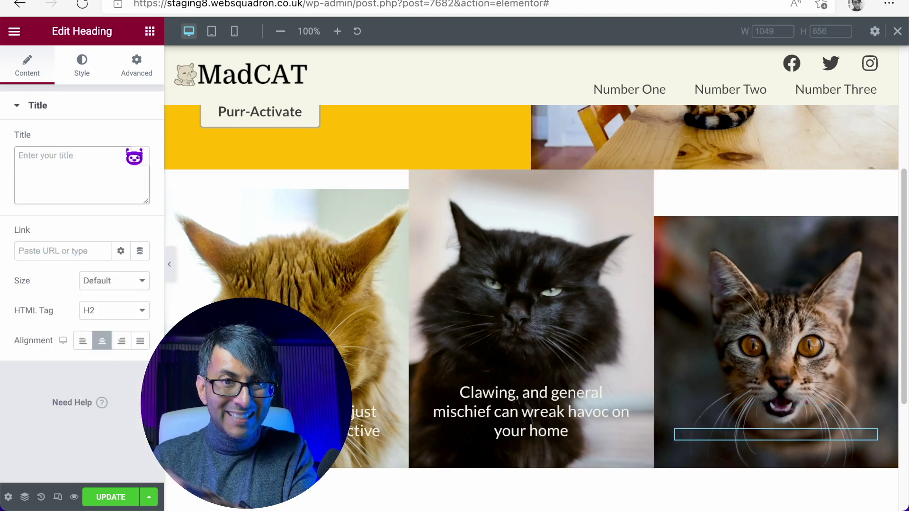
Step: Copy Bertha.ai's paragraph about scratching, biting and causing damage, then close the panel
left_click(134, 157)
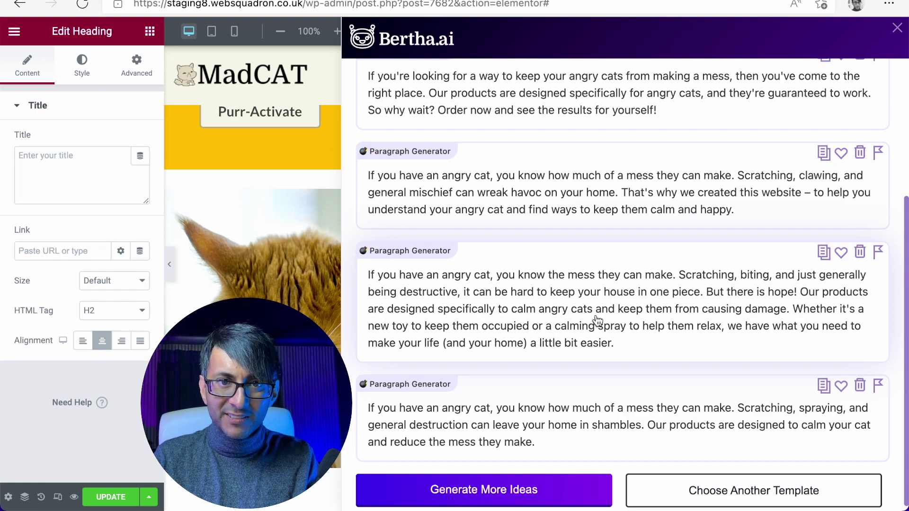
left_click(823, 252)
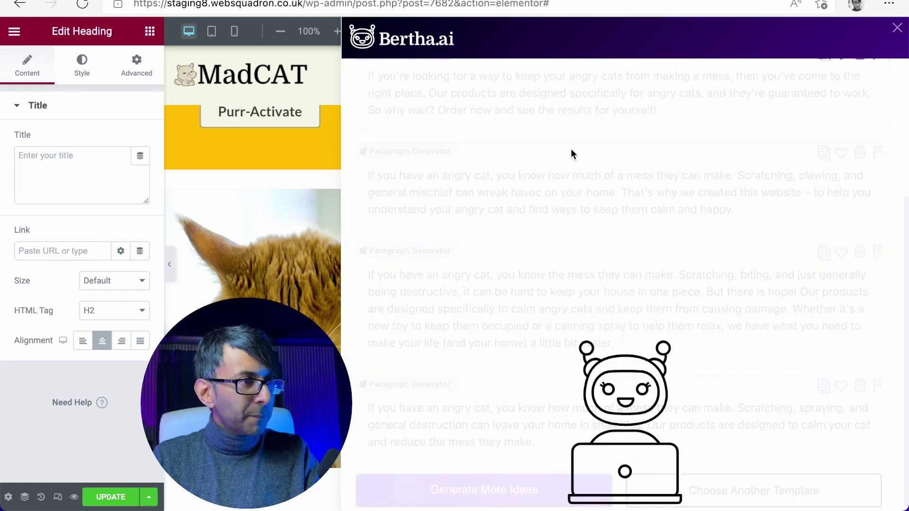
left_click(898, 28)
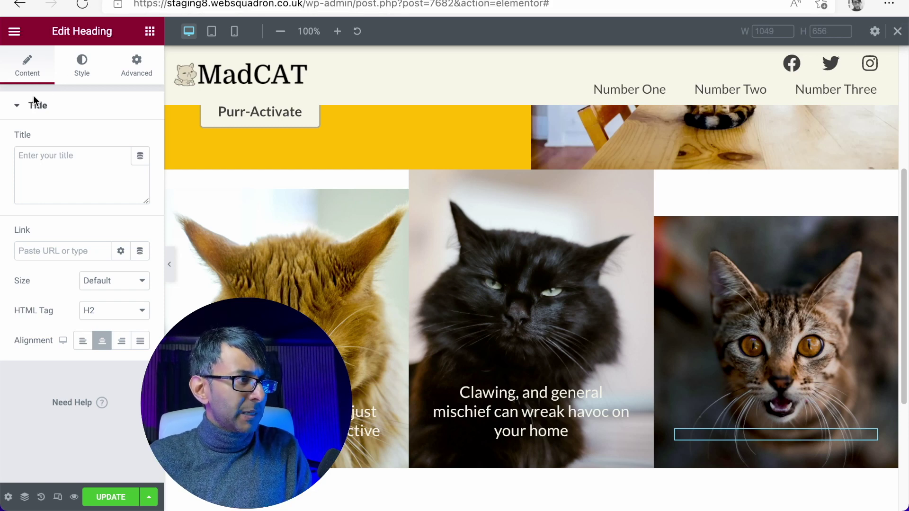
Step: Paste the copied Bertha paragraph into the third caption's Title field and enlarge the field
left_click(74, 172)
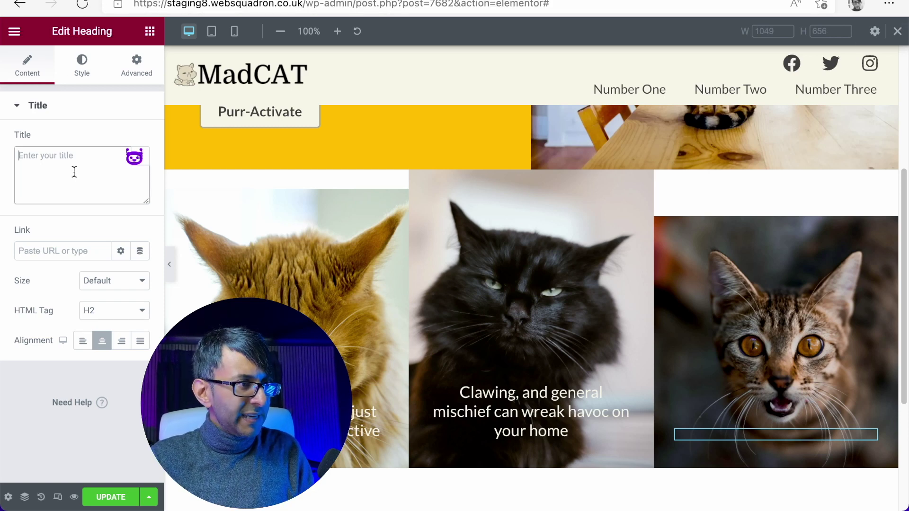
key("ctrl+v")
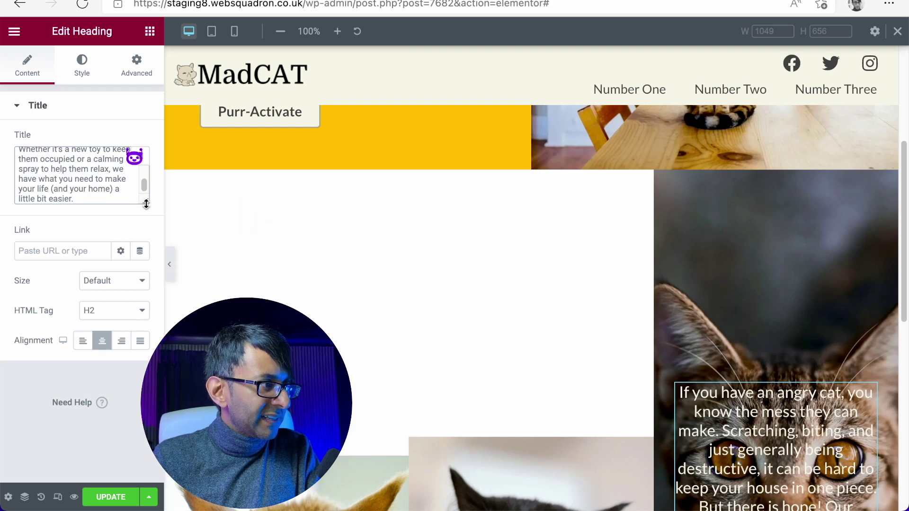
left_click_drag(145, 204, 146, 286)
scroll(145, 176, "up", 2)
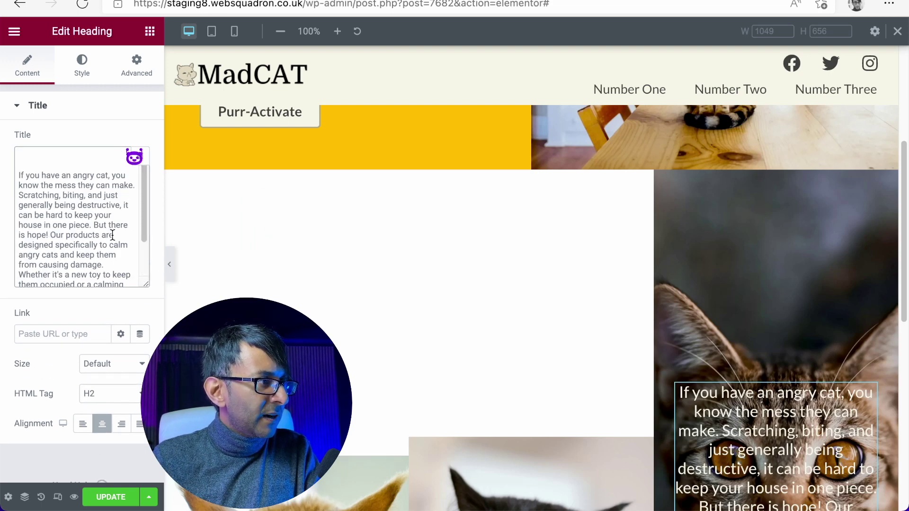
Step: Cut the text through 'hope!' and from 'Whether' onward, leaving only the 'Our products…' sentence
left_click_drag(49, 235, 19, 157)
key("BackSpace")
key("Delete")
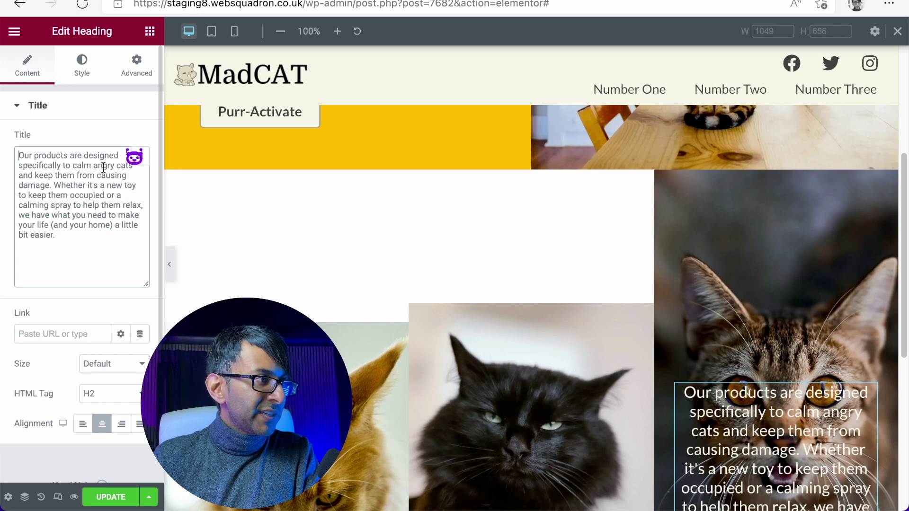
left_click_drag(101, 239, 60, 186)
key("BackSpace")
key("BackSpace")
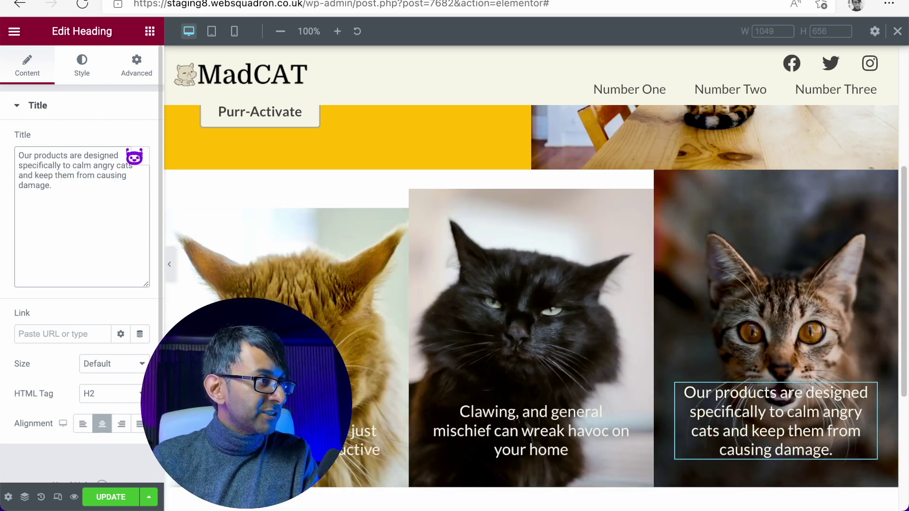
key("BackSpace")
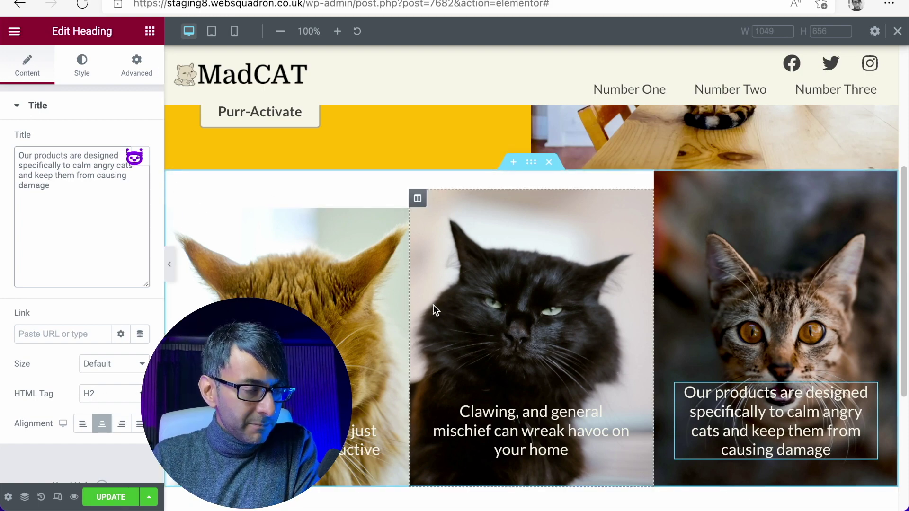
Step: Append <br><br> to the end of the middle 'Clawing' caption
scroll(478, 277, "down", 1)
scroll(477, 276, "down", 3)
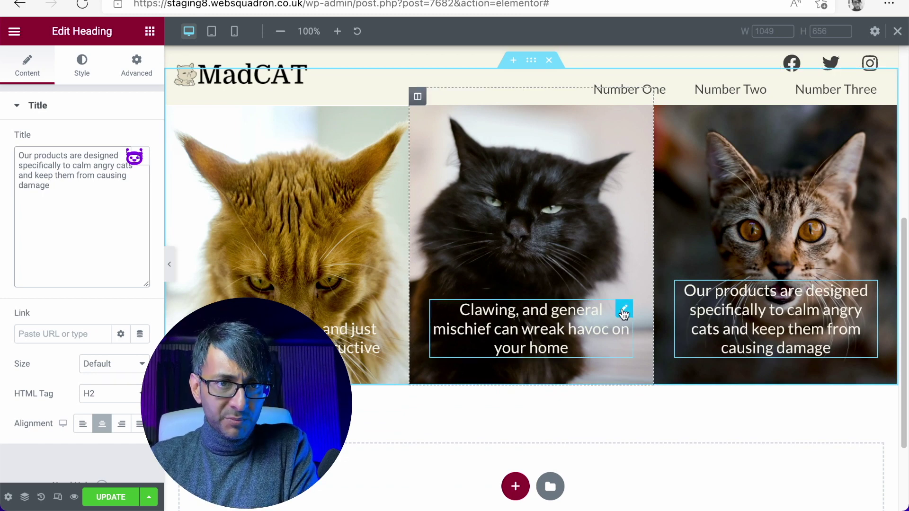
left_click(623, 310)
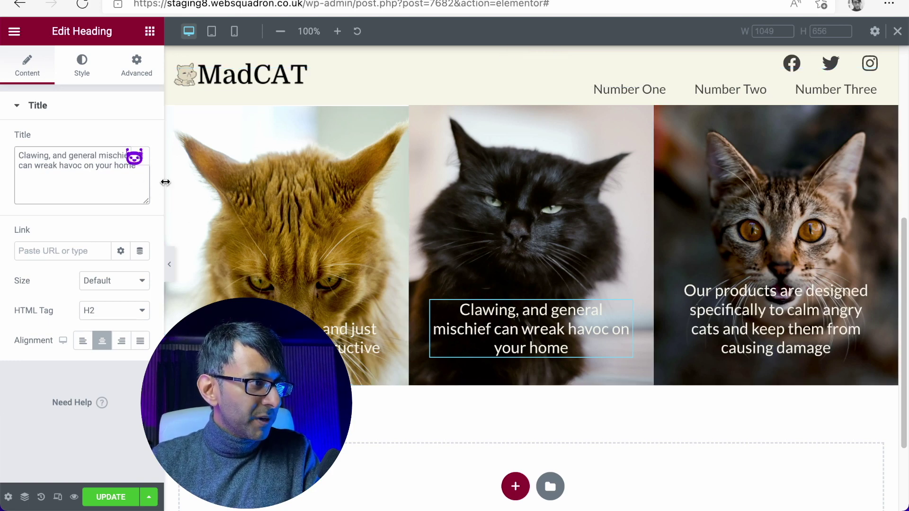
left_click(149, 189)
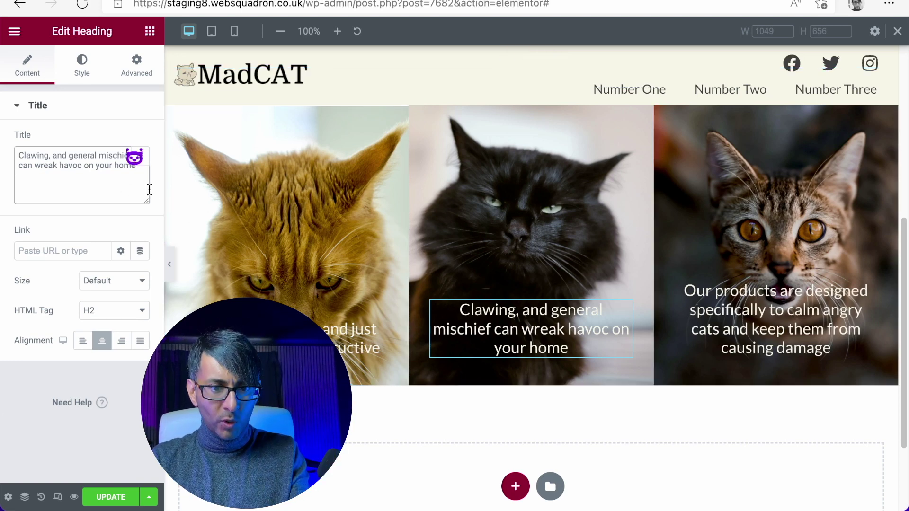
type("<br>")
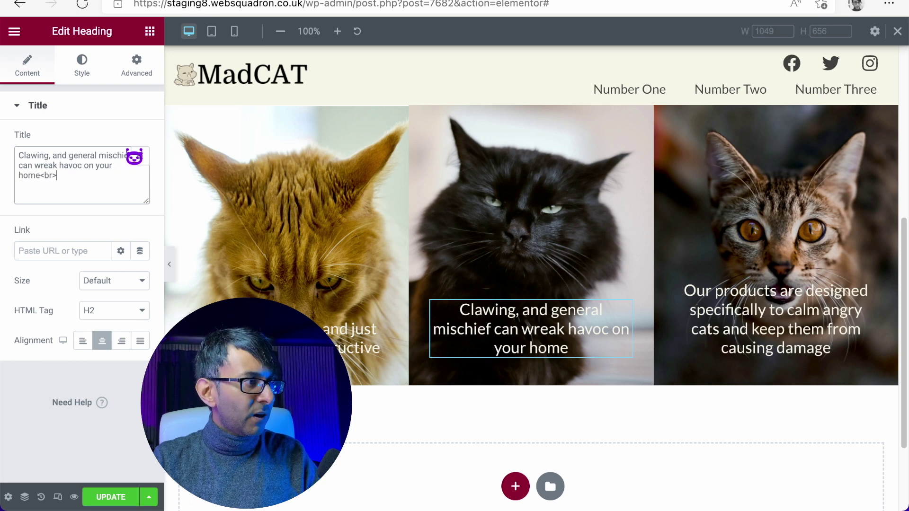
type("<")
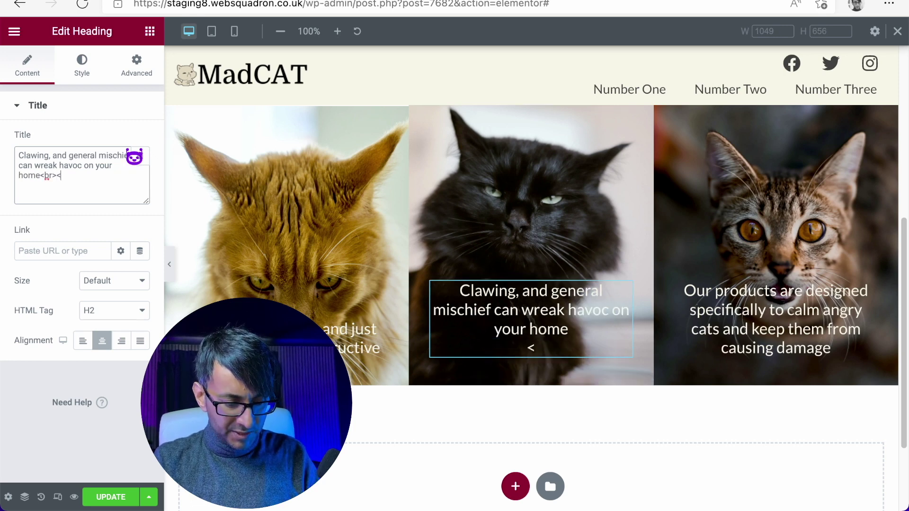
type("br>")
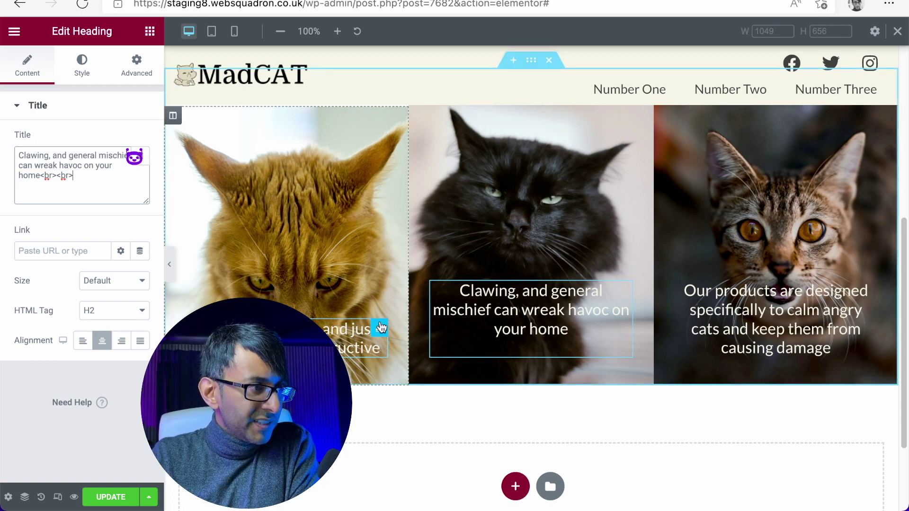
Step: Append <br><br> to the first column's 'Scratching' caption, then preview the page
left_click(381, 326)
left_click(125, 171)
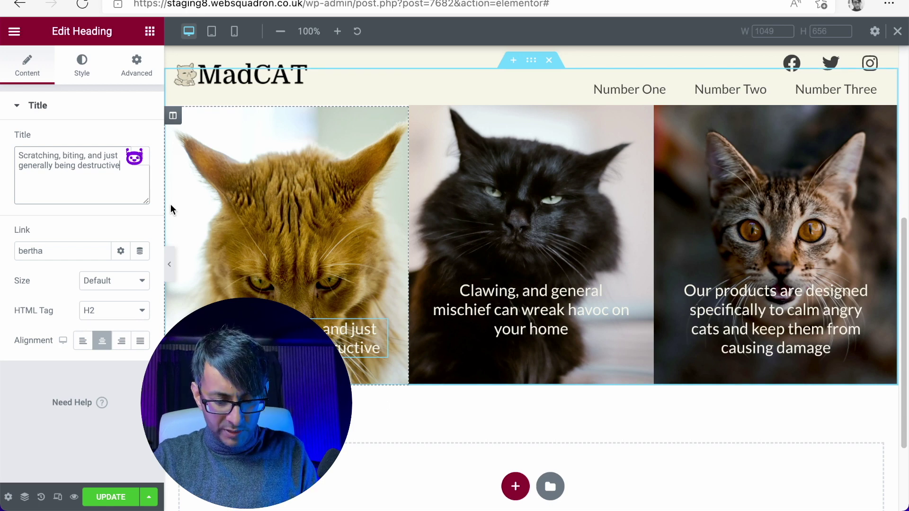
type("<")
type("r><br><br>")
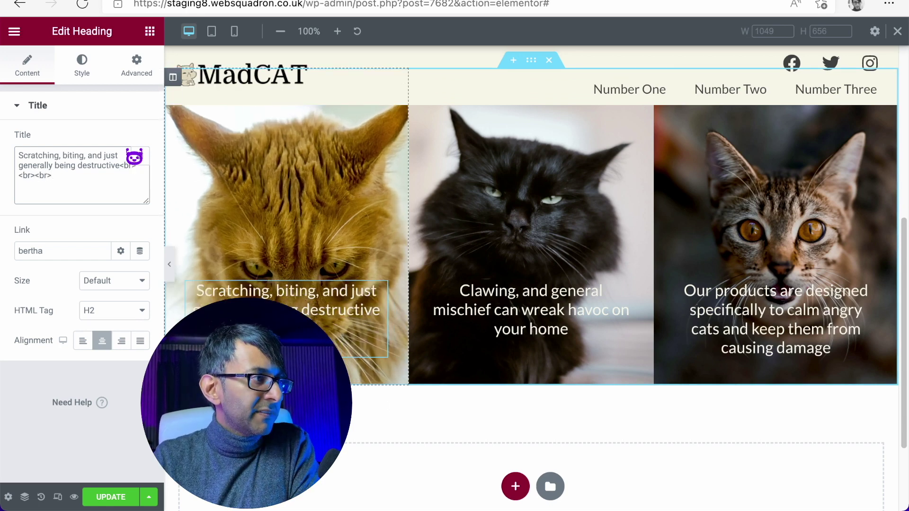
key("BackSpace")
key("BackSpace")
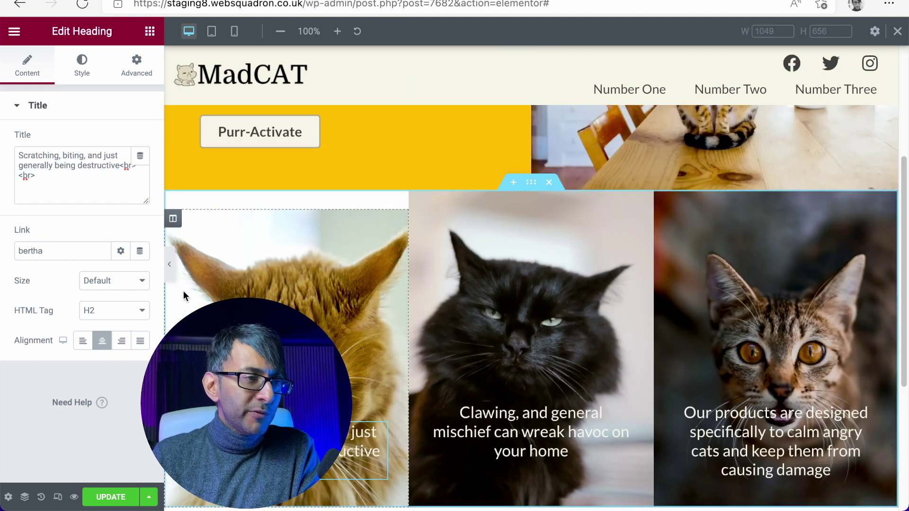
left_click(169, 264)
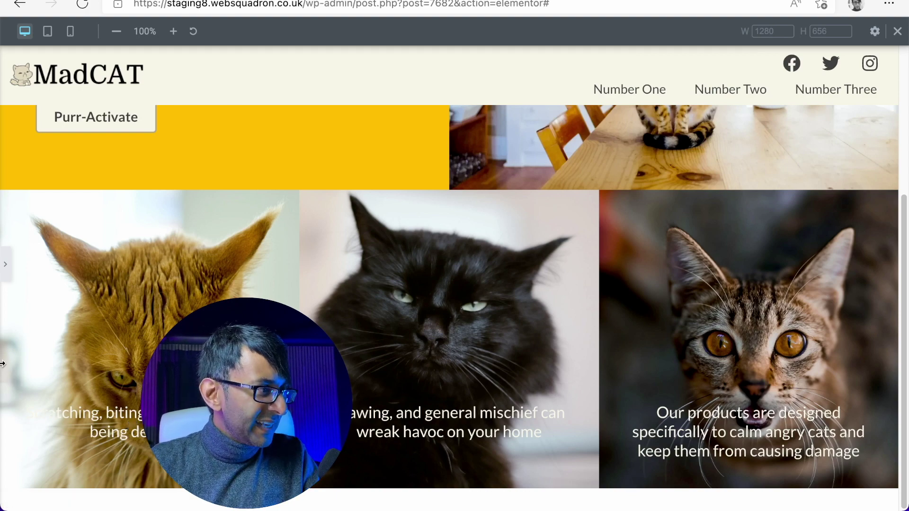
left_click(5, 264)
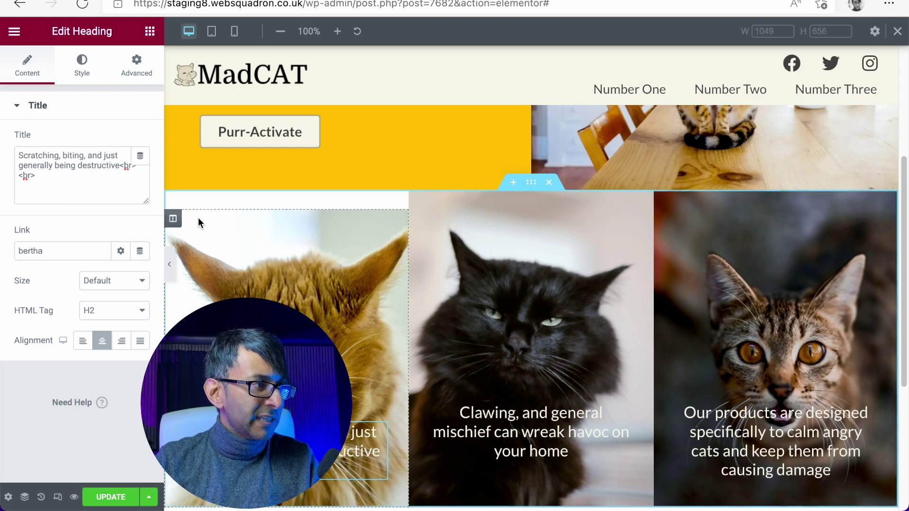
Step: Set the ginger cat column's Background Overlay type to Gradient
left_click(173, 220)
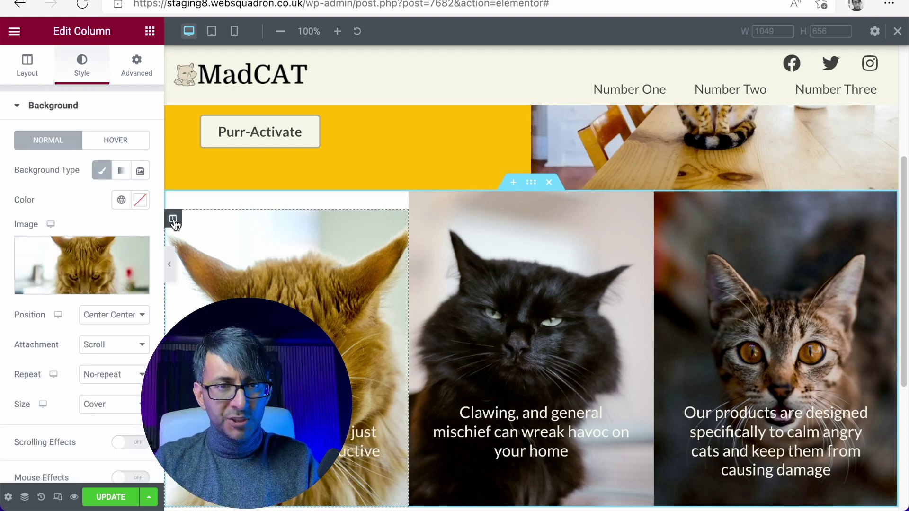
scroll(77, 363, "down", 3)
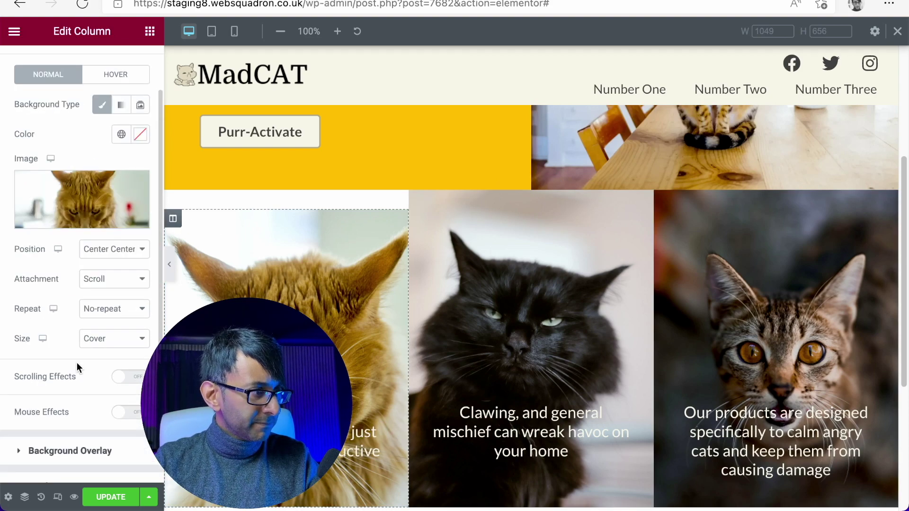
left_click(87, 381)
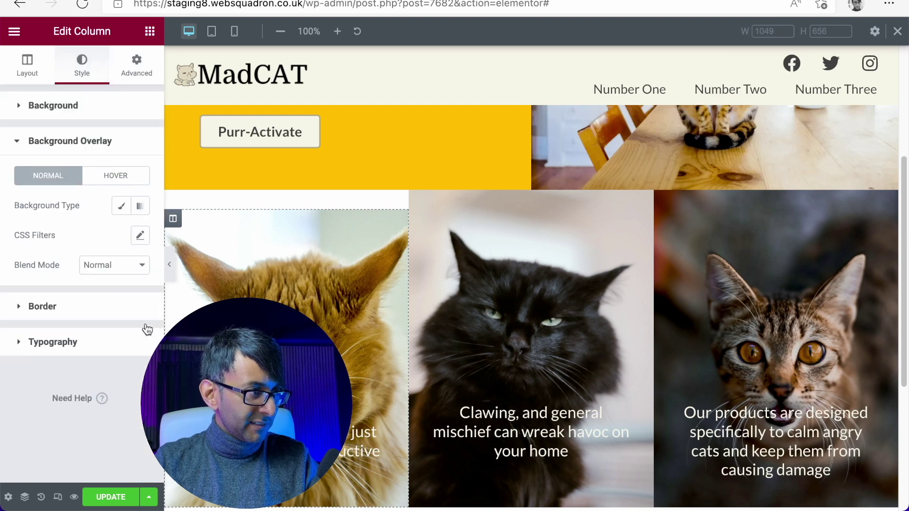
left_click(140, 207)
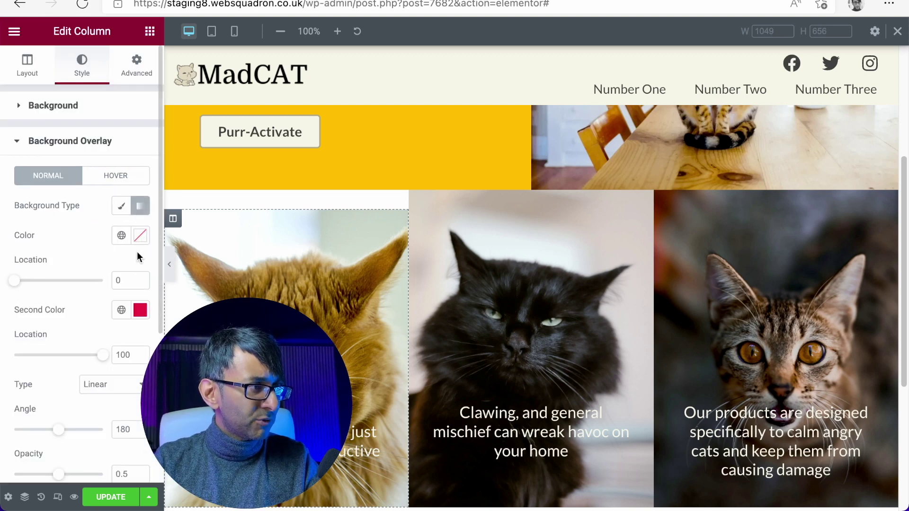
Step: Make the gradient run from transparent to the global Text dark grey and adjust its locations
left_click(122, 316)
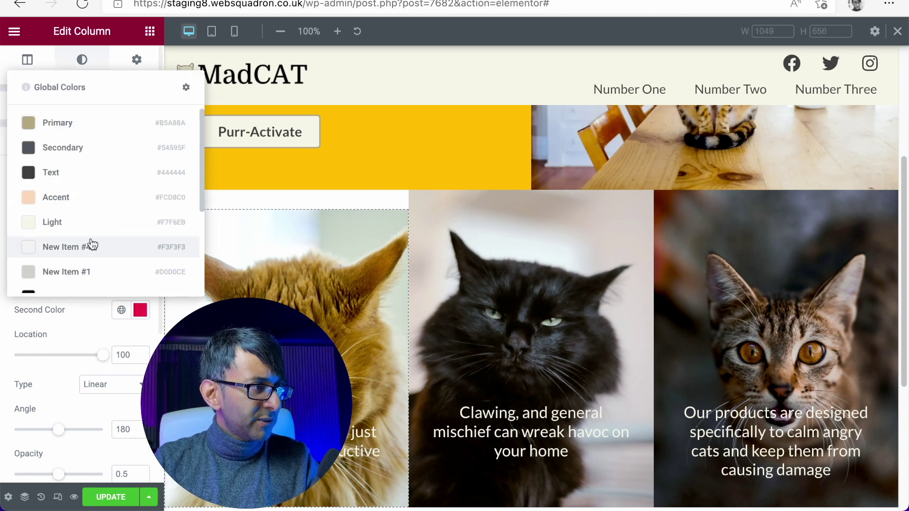
left_click(99, 132)
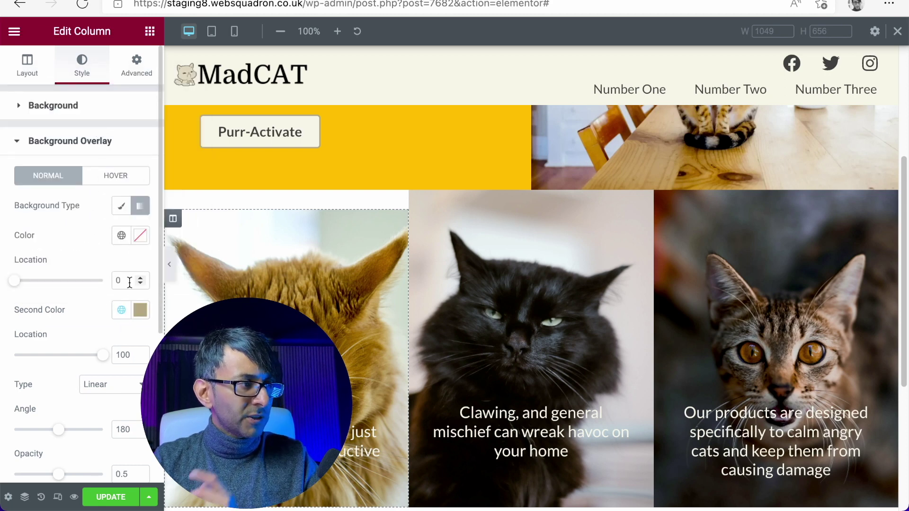
left_click(122, 310)
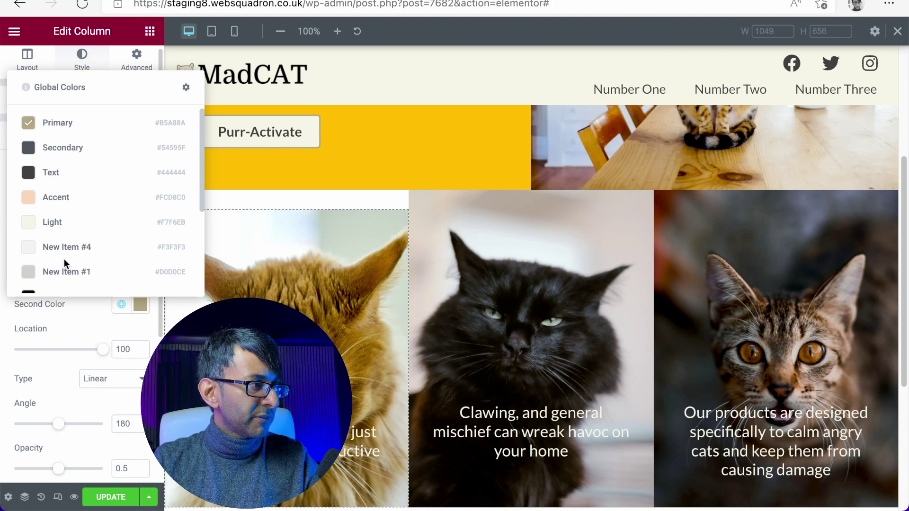
left_click(69, 174)
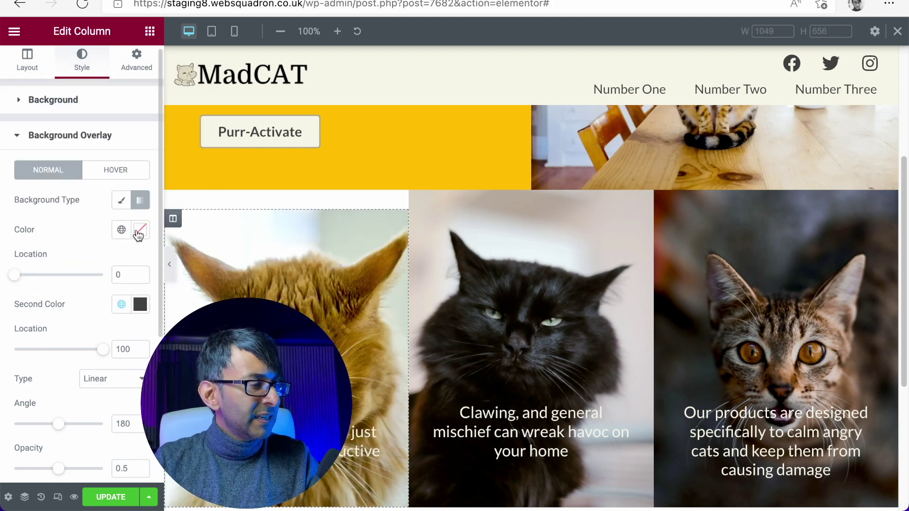
left_click_drag(103, 349, 73, 349)
left_click(59, 469)
left_click_drag(62, 471, 60, 469)
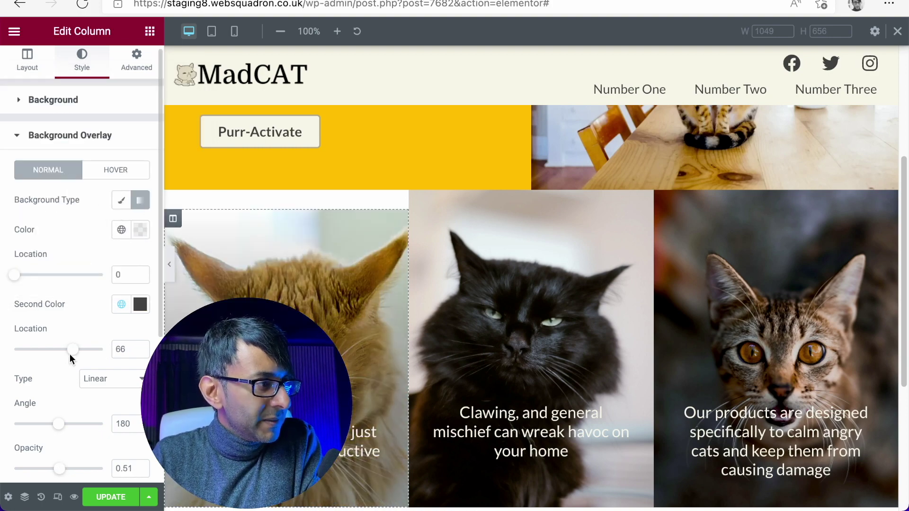
mouse_move(75, 353)
left_mouse_down()
mouse_move(25, 354)
mouse_move(88, 354)
left_mouse_up()
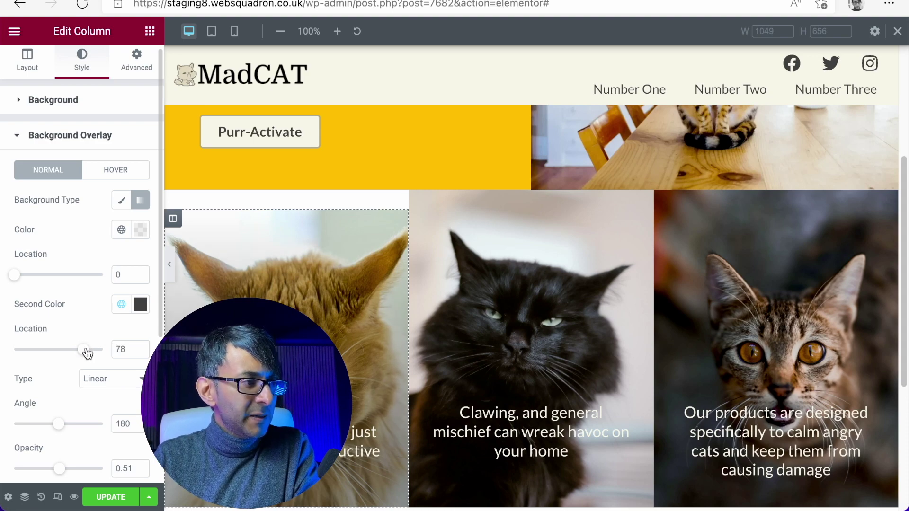
left_click(169, 264)
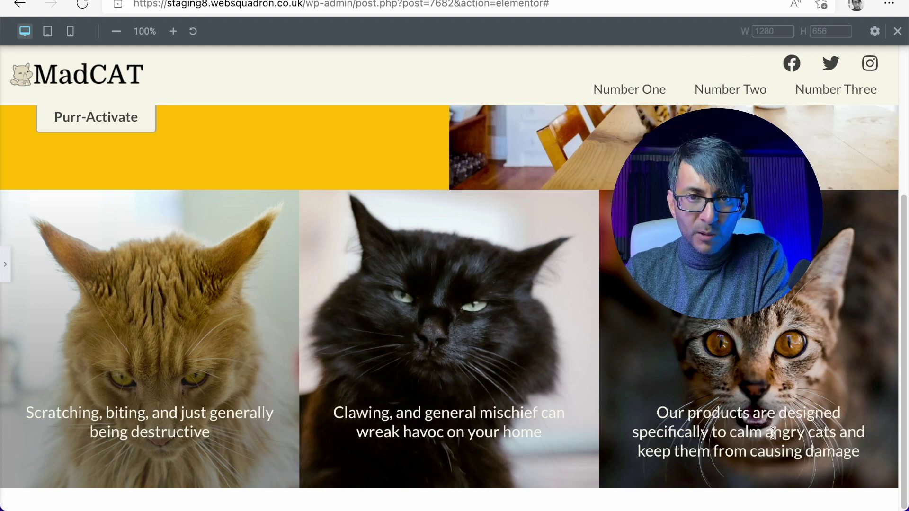
left_click(6, 272)
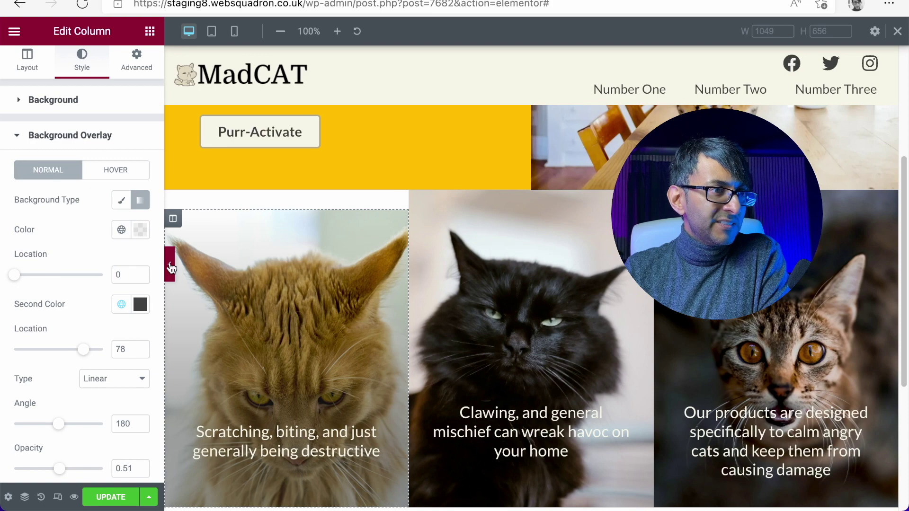
left_click(168, 263)
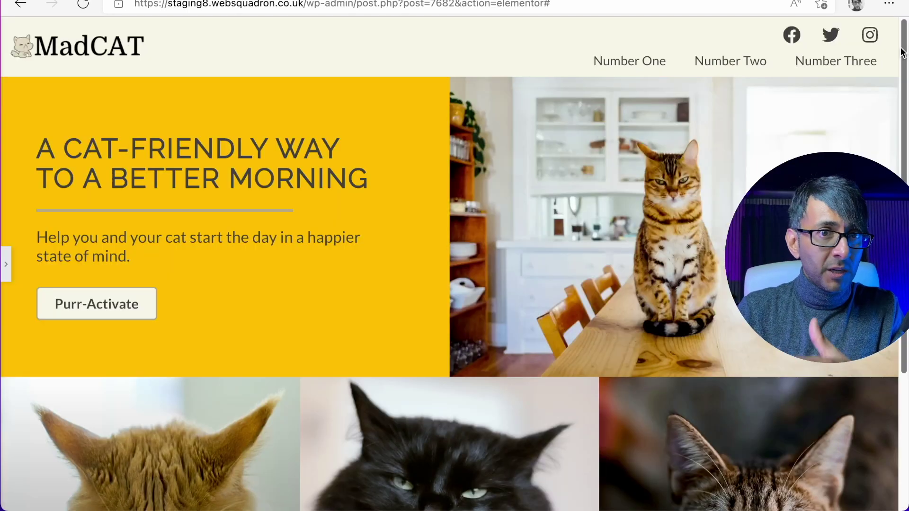
scroll(902, 52, "down", 2)
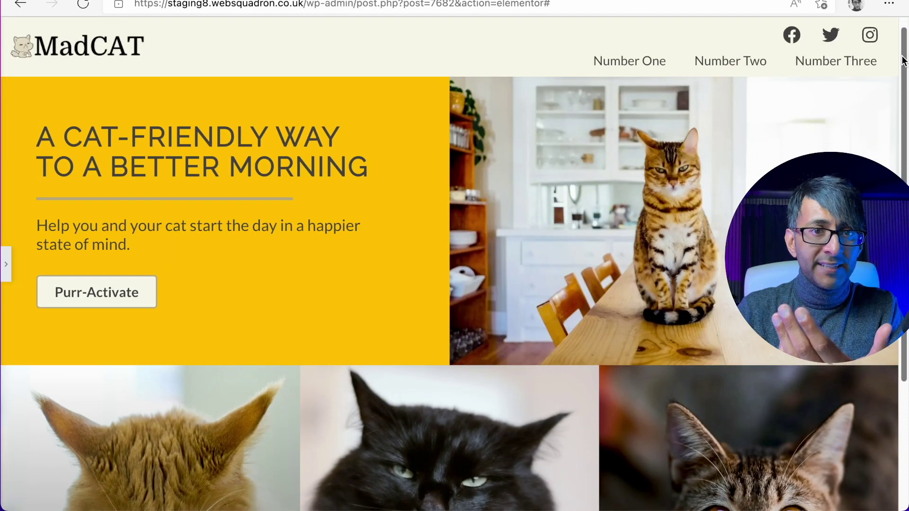
scroll(904, 48, "up", 2)
scroll(906, 45, "down", 4)
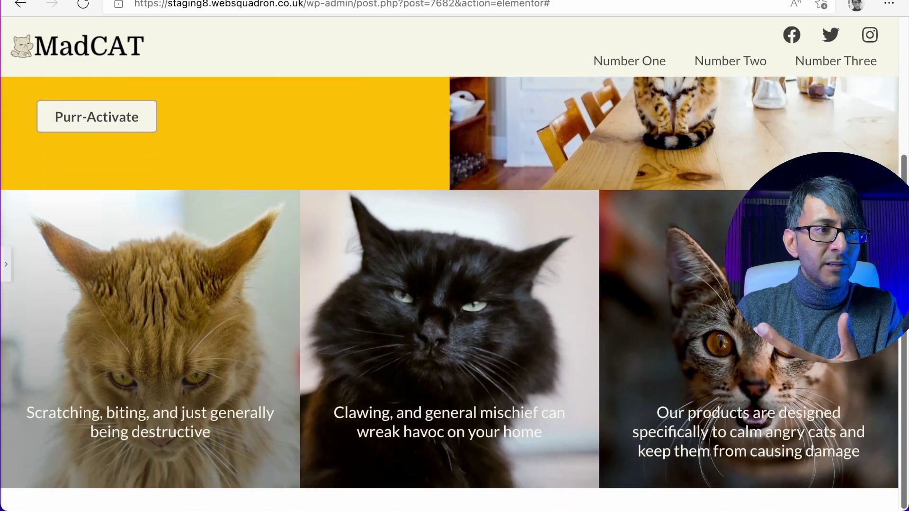
scroll(904, 48, "up", 4)
scroll(904, 48, "down", 3)
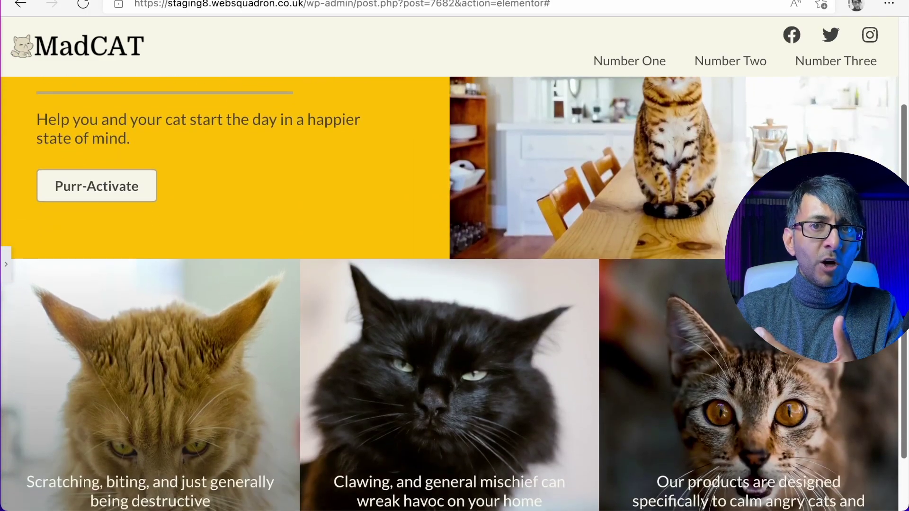
scroll(455, 293, "up", 2)
scroll(454, 294, "down", 3)
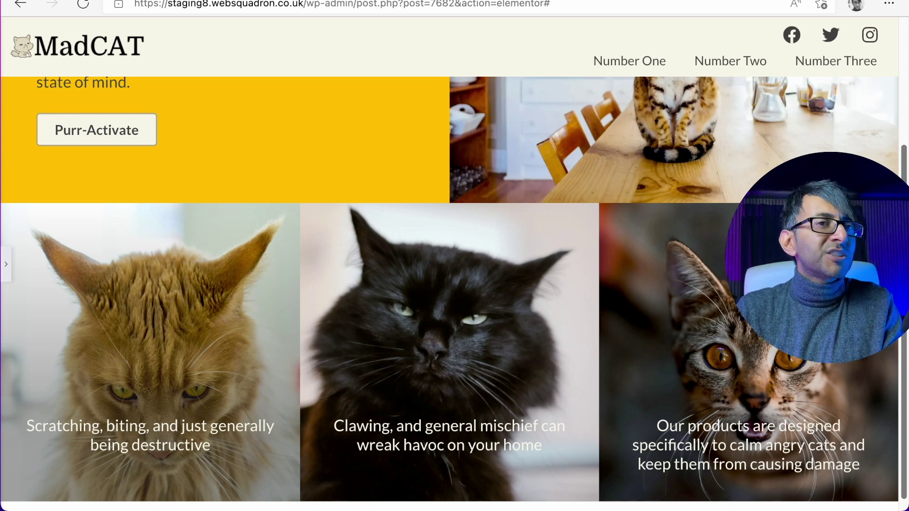
scroll(455, 294, "up", 3)
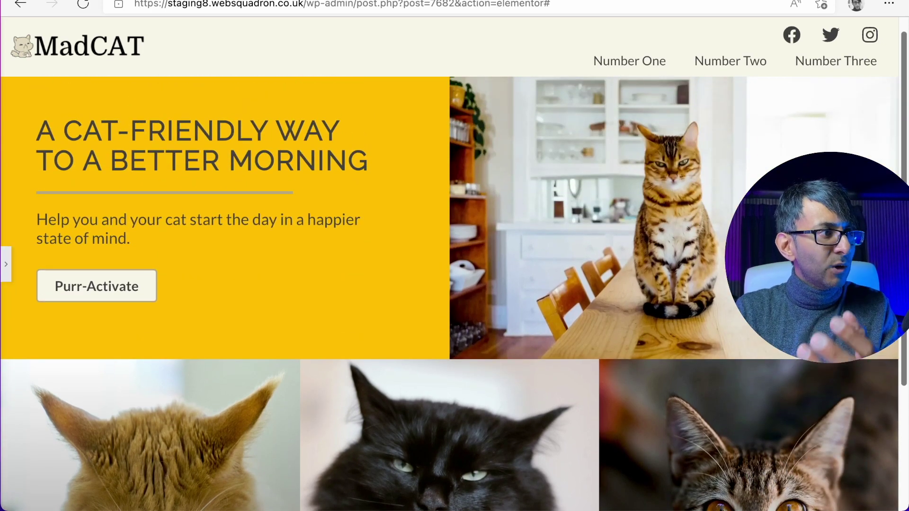
scroll(454, 293, "down", 3)
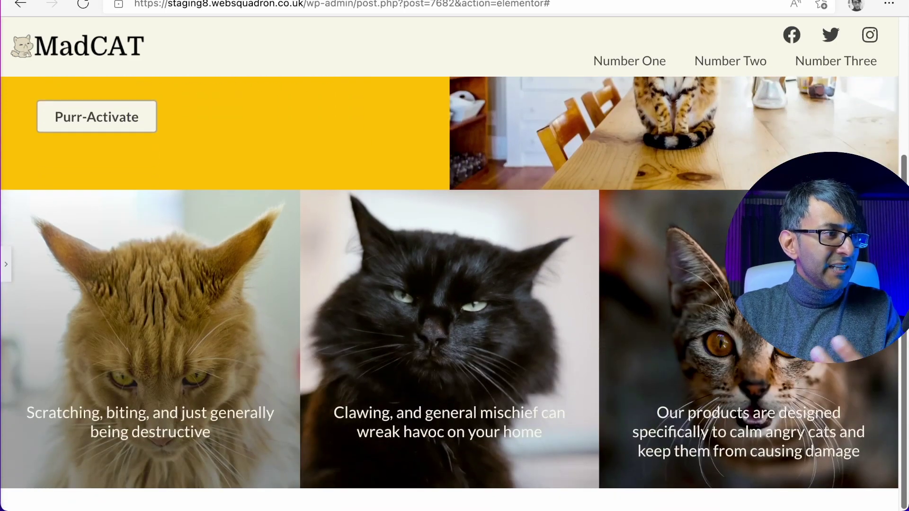